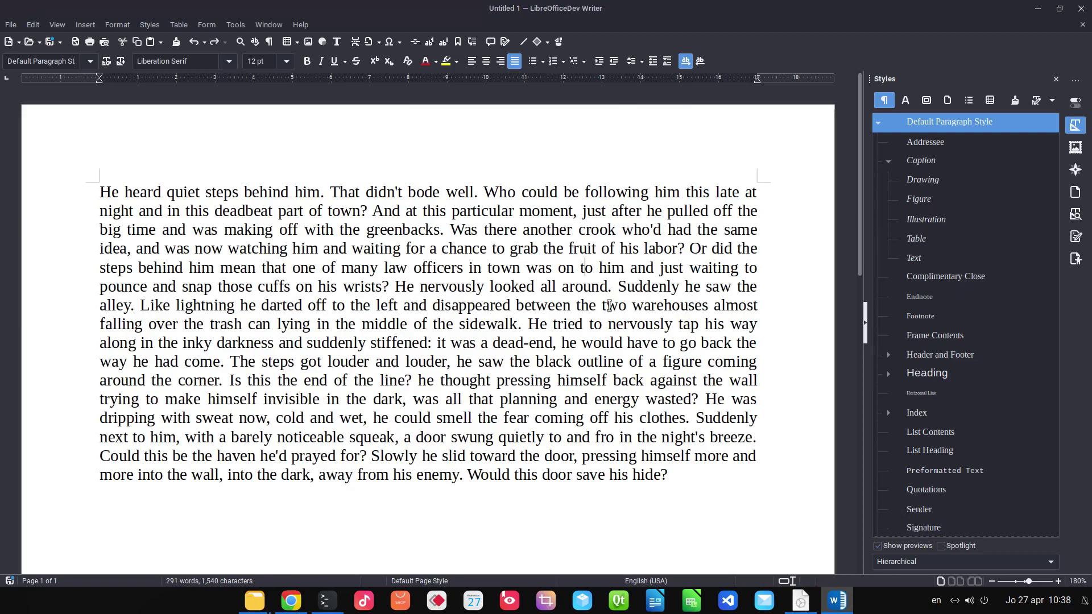
# Check the dev build's version details under Help, then dismiss them.
pyautogui.click(300, 25)
pyautogui.click(342, 222)
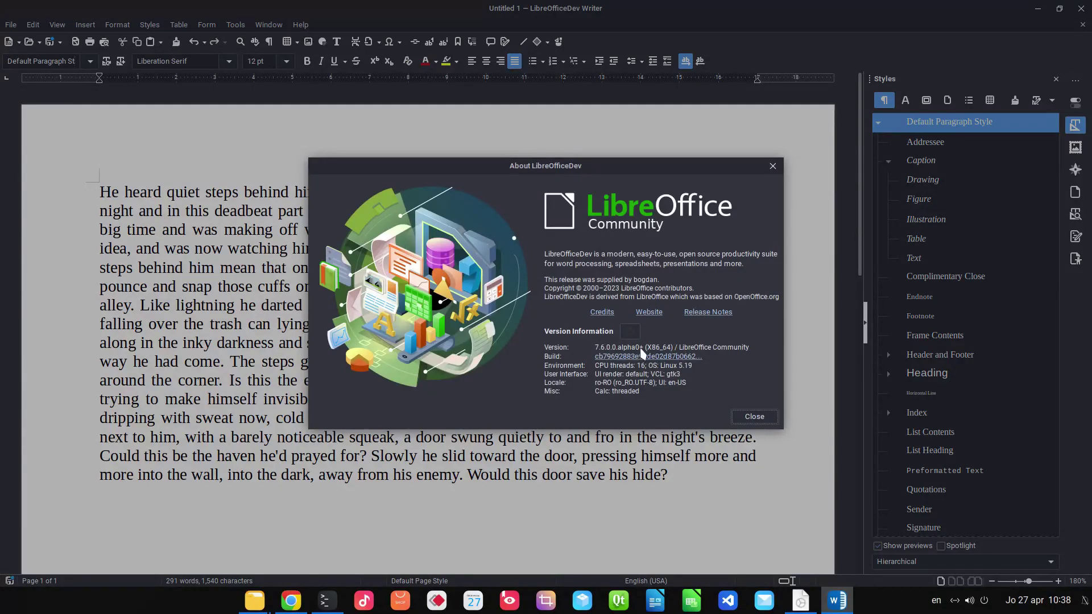
pyautogui.click(745, 418)
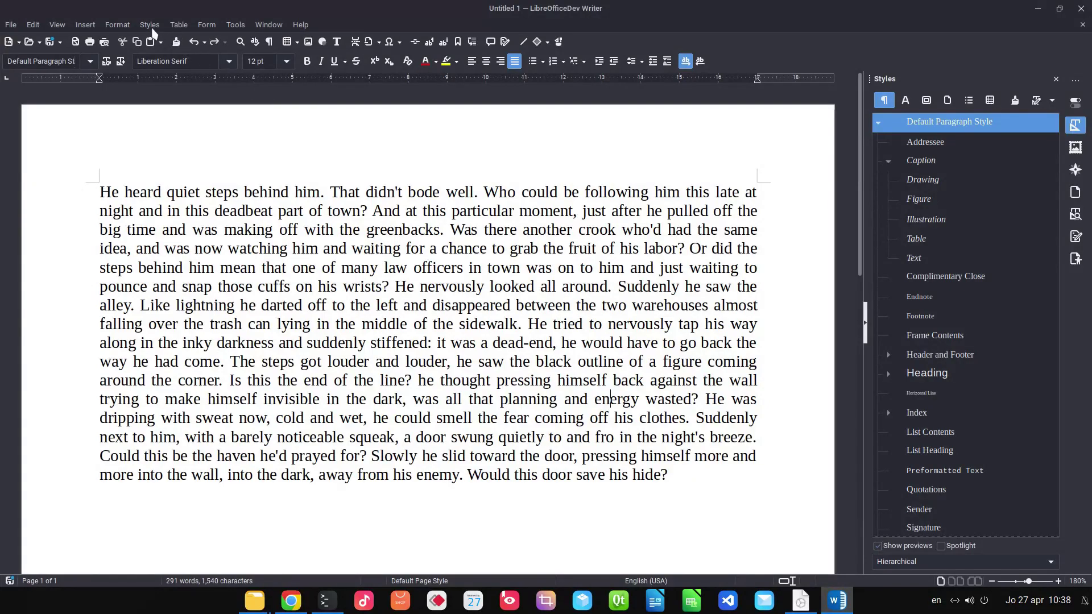
# Look through the File menu's commands and close it without choosing anything.
pyautogui.click(18, 25)
pyautogui.moveTo(27, 31)
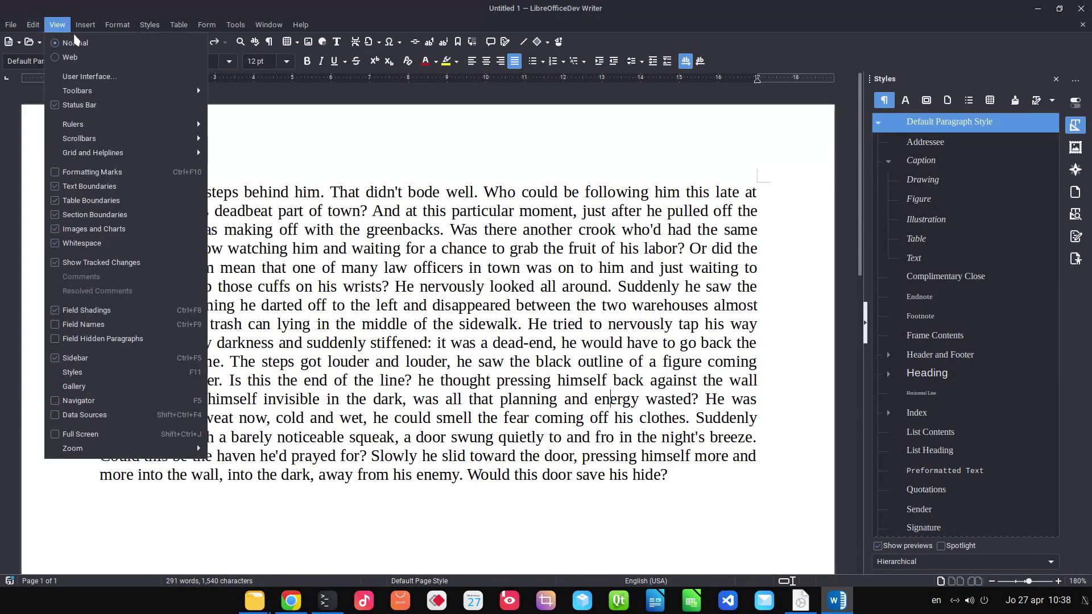
pyautogui.moveTo(108, 36)
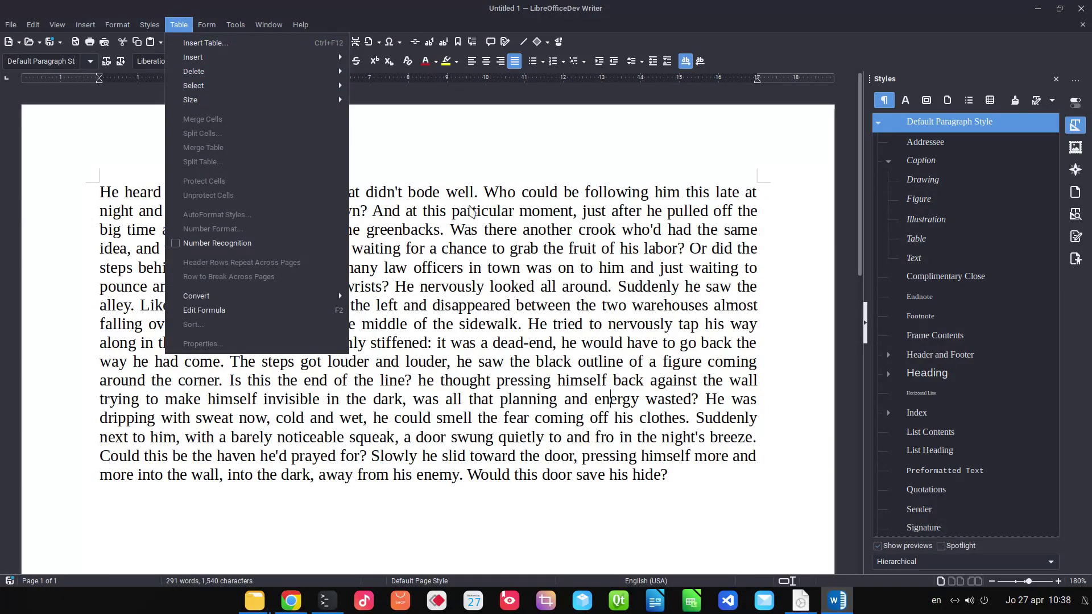
pyautogui.click(571, 253)
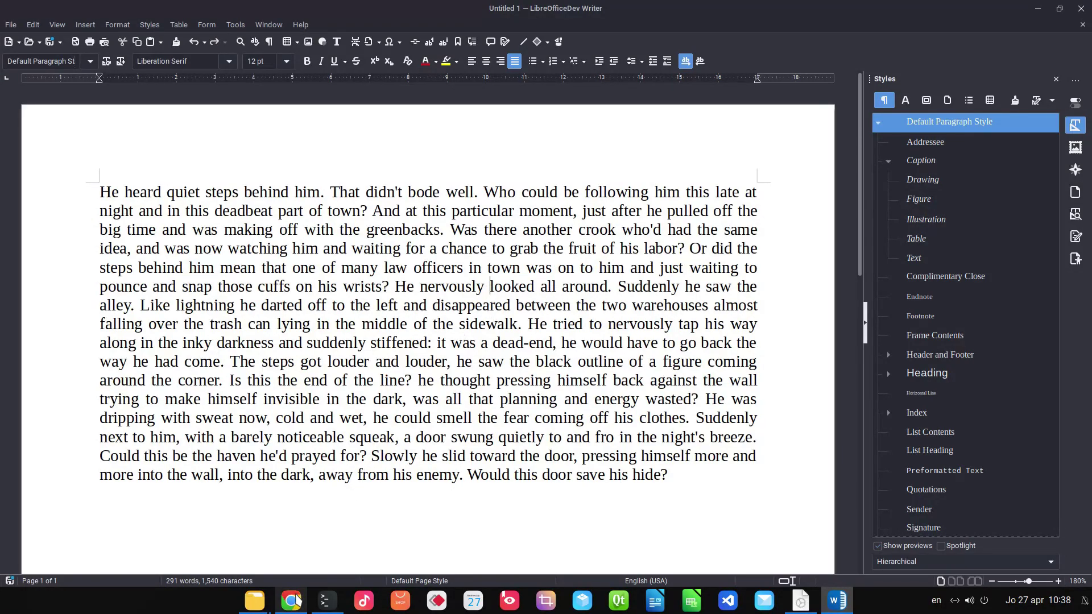
# In Chrome, scroll down the FIXED7.6 bug list to the early March 2023 fixes.
pyautogui.click(291, 601)
pyautogui.scroll(5, 697, 228)
pyautogui.scroll(-3, 697, 227)
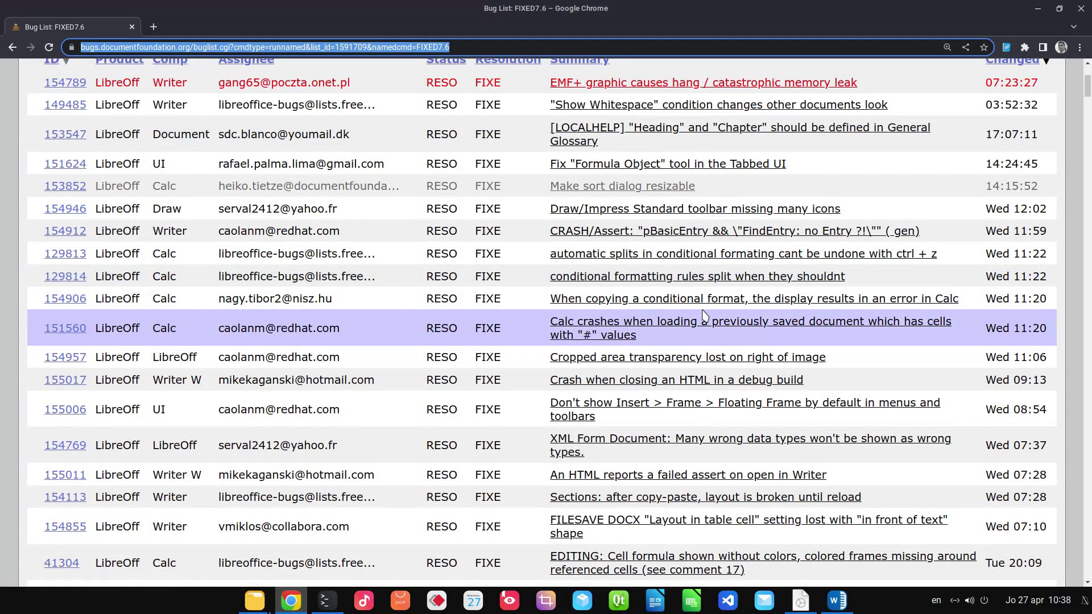
pyautogui.scroll(-2, 992, 310)
pyautogui.scroll(-4, 992, 310)
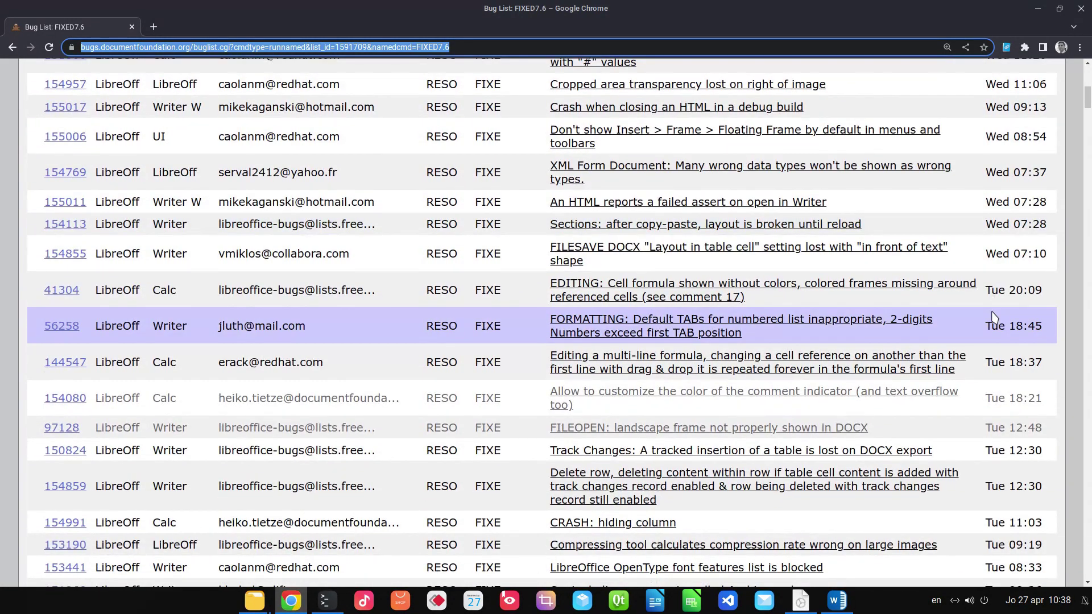
pyautogui.scroll(-1, 650, 256)
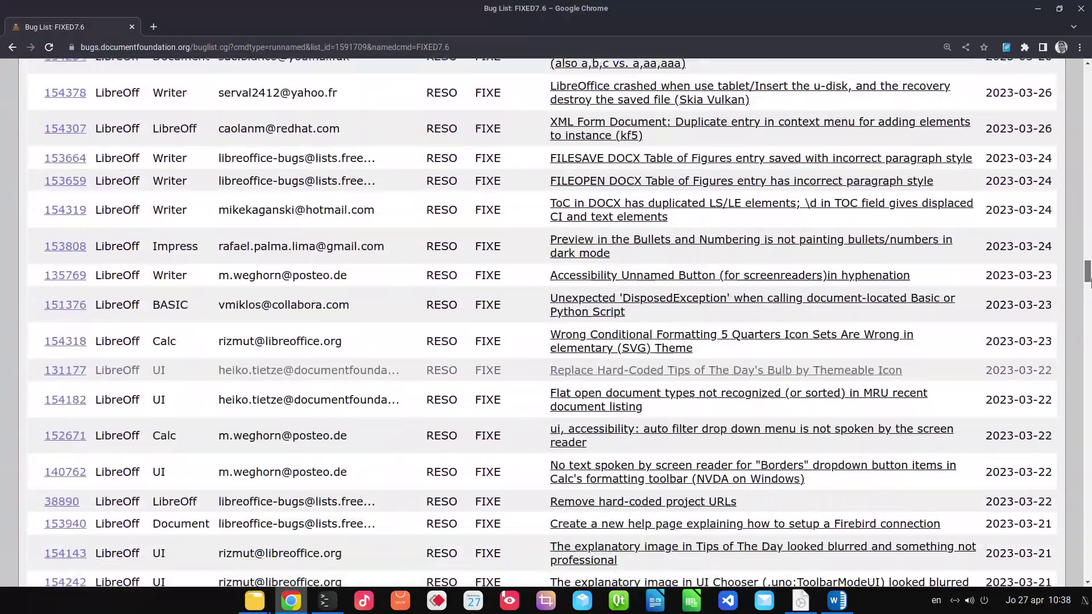
pyautogui.moveTo(1087, 282); pyautogui.dragTo(1089, 397)
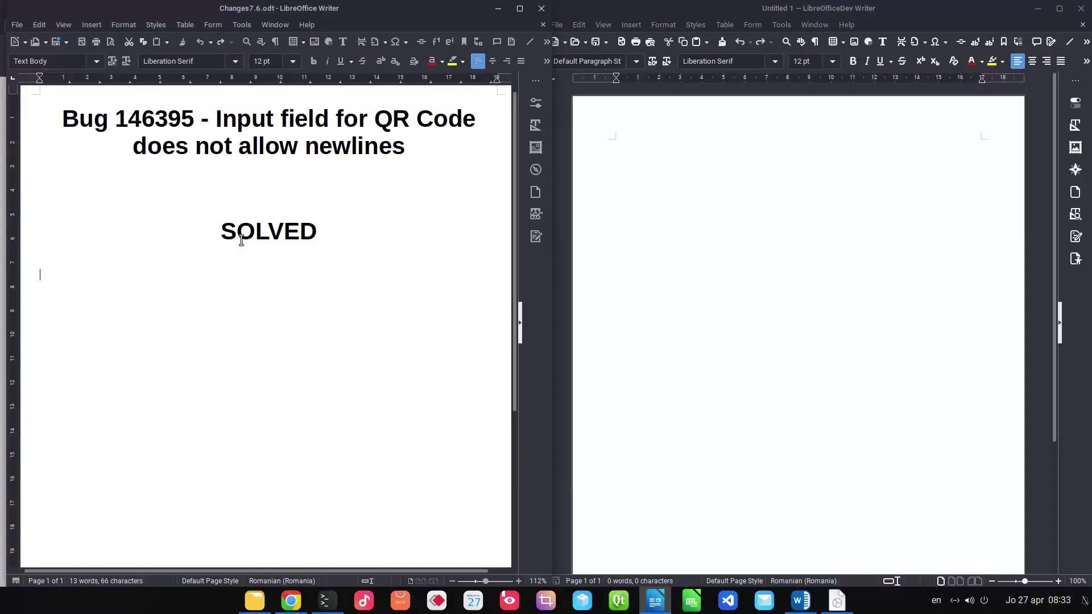
# Insert a QR code with the text 'solved' right after SOLVED in the stable build.
pyautogui.moveTo(248, 145); pyautogui.dragTo(427, 149)
pyautogui.click(428, 180)
pyautogui.click(428, 219)
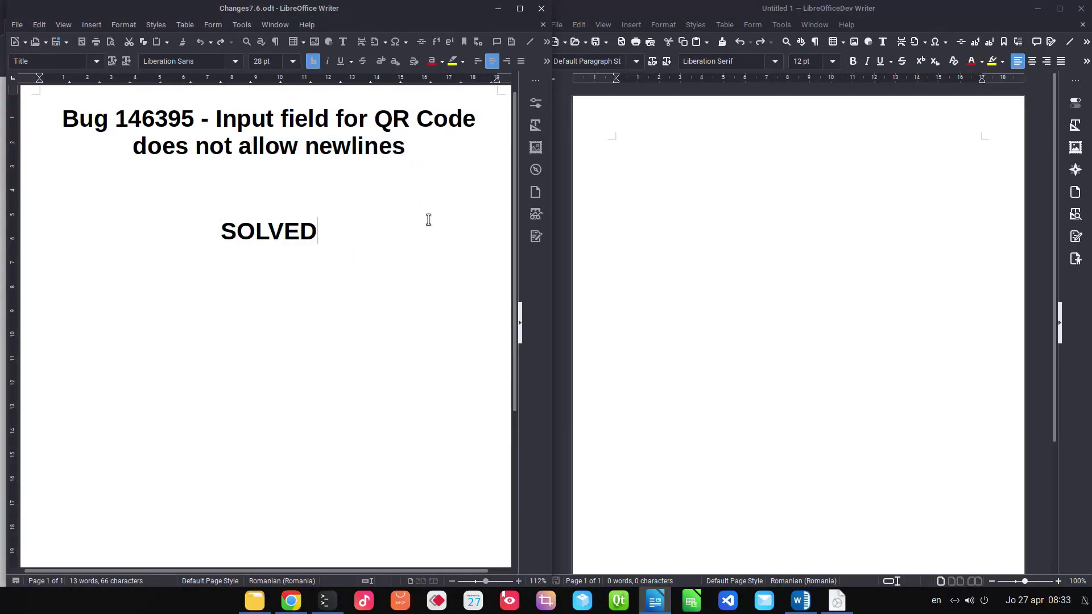
pyautogui.click(93, 25)
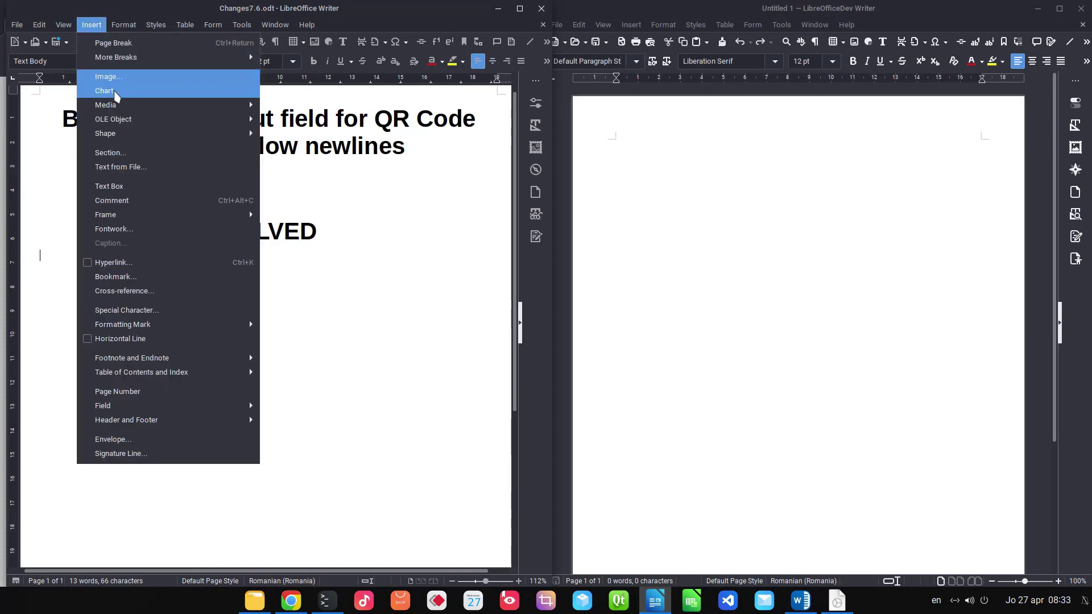
pyautogui.moveTo(122, 119)
pyautogui.click(302, 133)
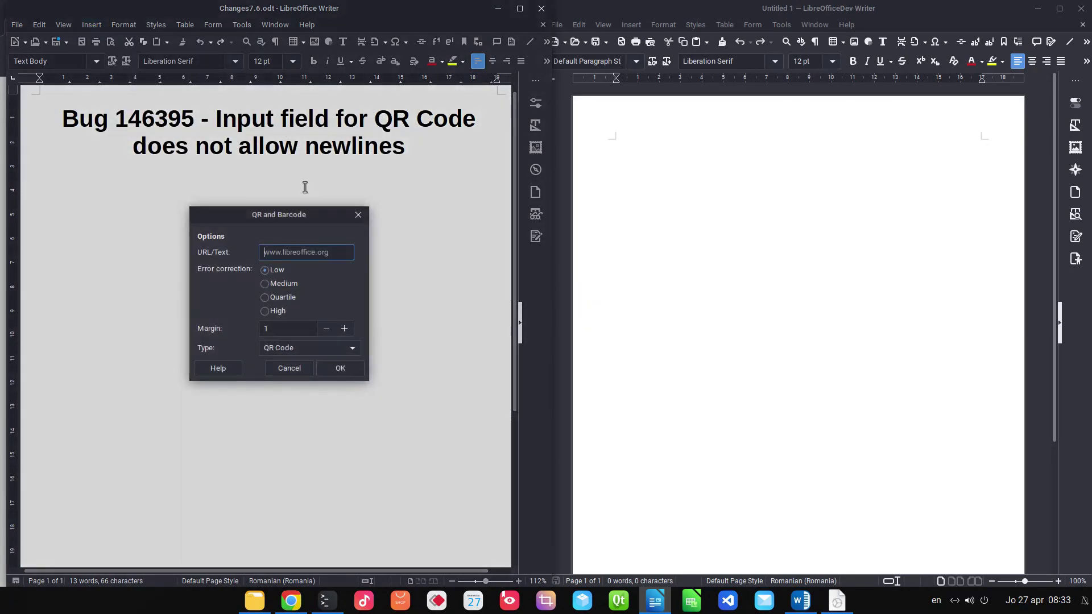
pyautogui.write('solved')
pyautogui.press('Return')
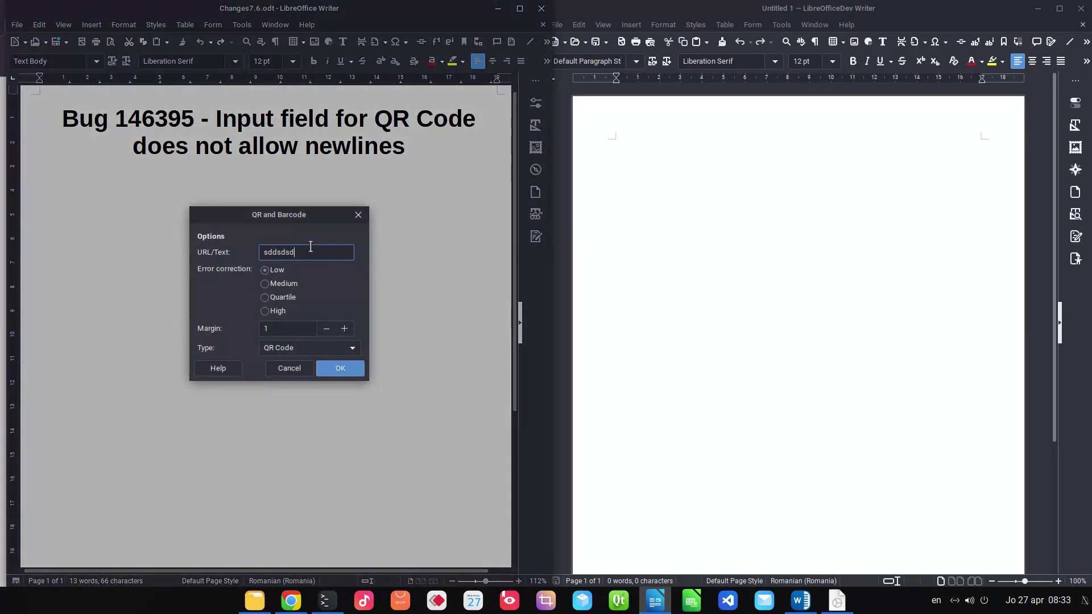
# Insert a three-line QR code (sdsdsd, dsdsdsdsd, dsds) in the dev build document.
pyautogui.click(745, 271)
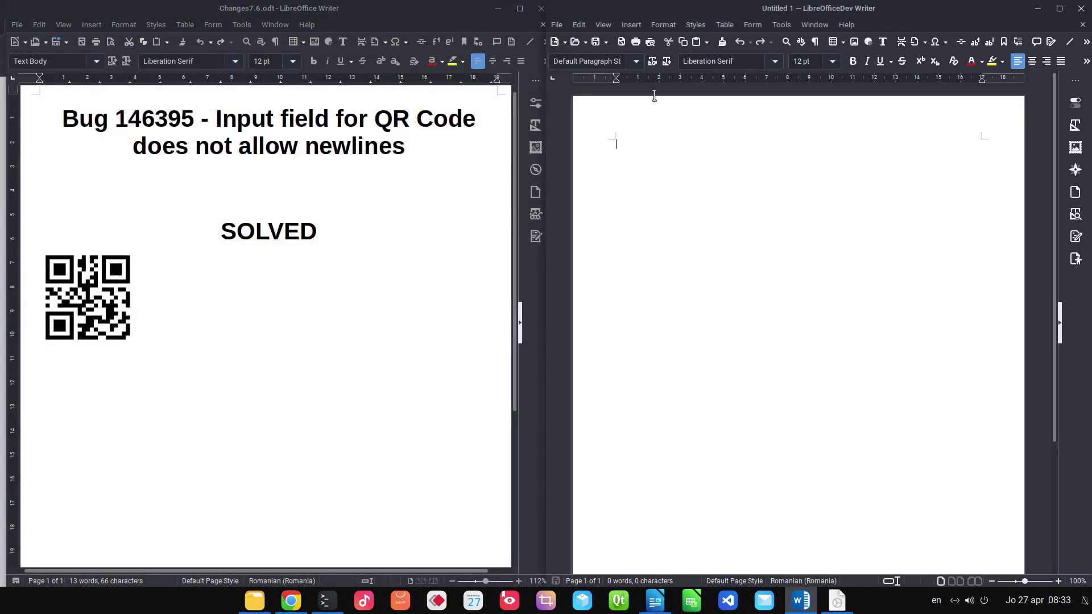
pyautogui.click(639, 26)
pyautogui.moveTo(660, 118)
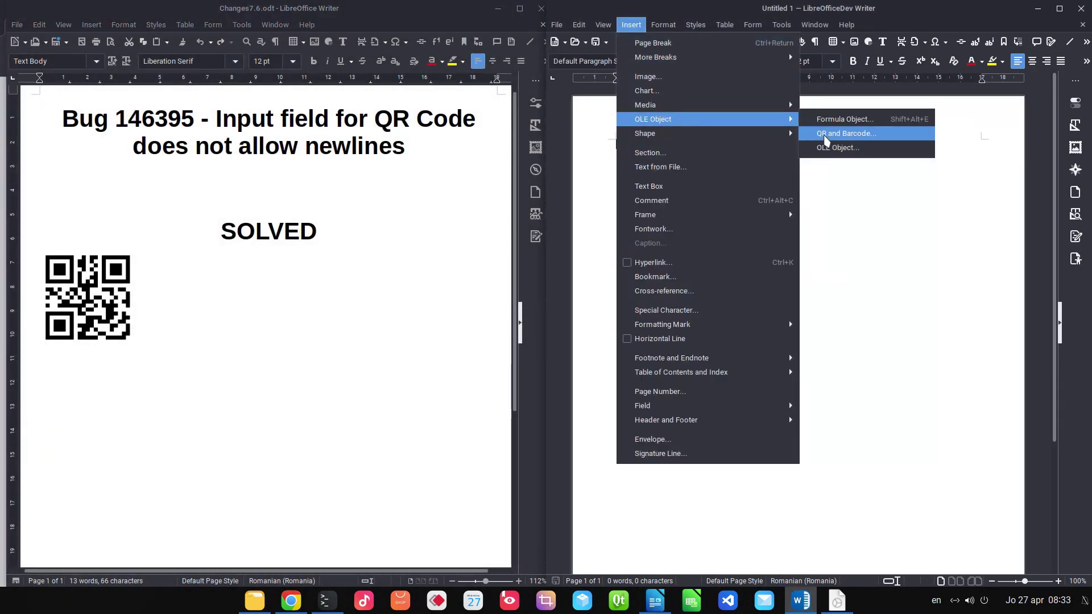
pyautogui.click(836, 138)
pyautogui.write('sdsdsd')
pyautogui.press('Return')
pyautogui.write('dsdsdsdsd')
pyautogui.press('Return')
pyautogui.write('dsds')
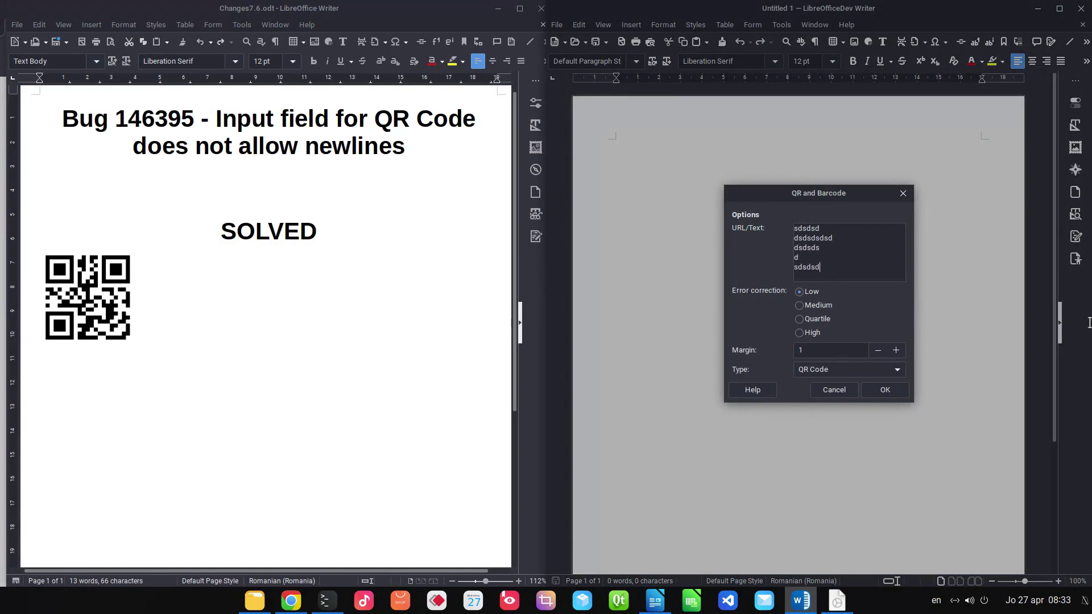
pyautogui.click(904, 389)
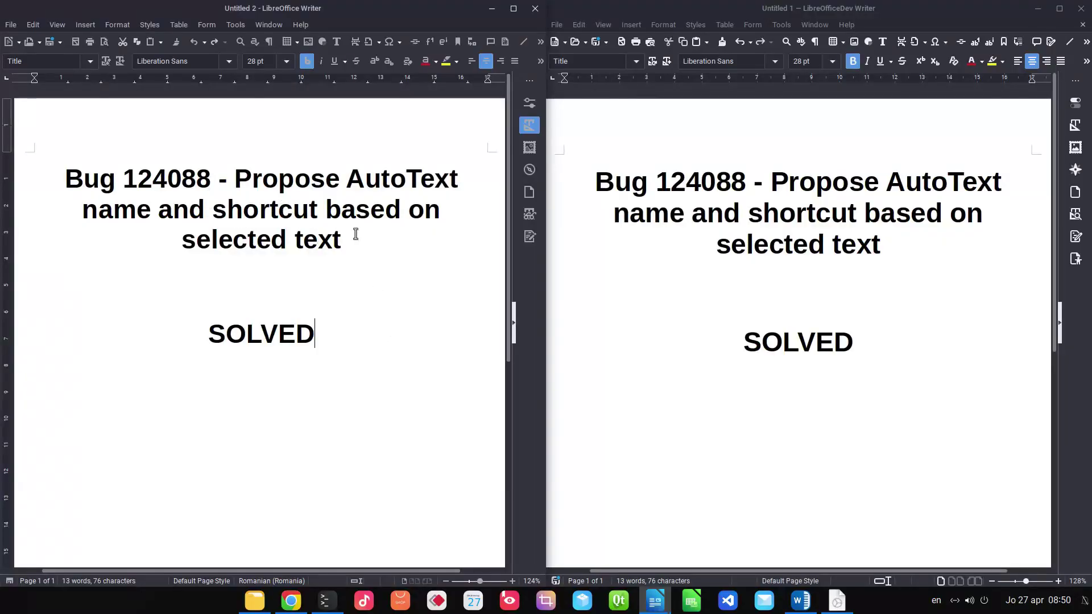
# Select the Bug 124088 title and open AutoText for it in the stable build.
pyautogui.moveTo(364, 243); pyautogui.dragTo(16, 190)
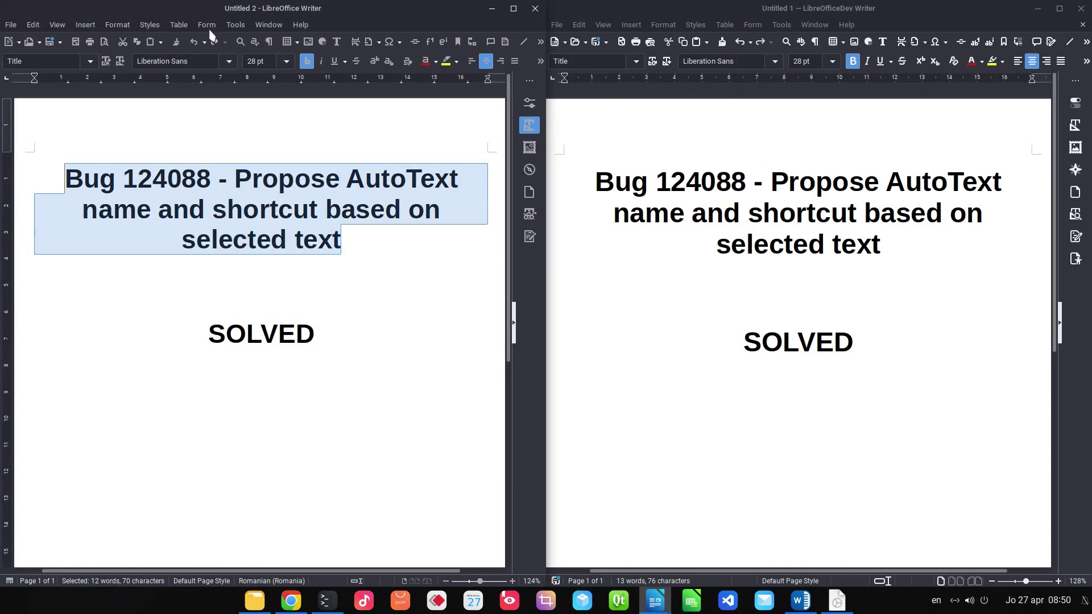
pyautogui.click(234, 26)
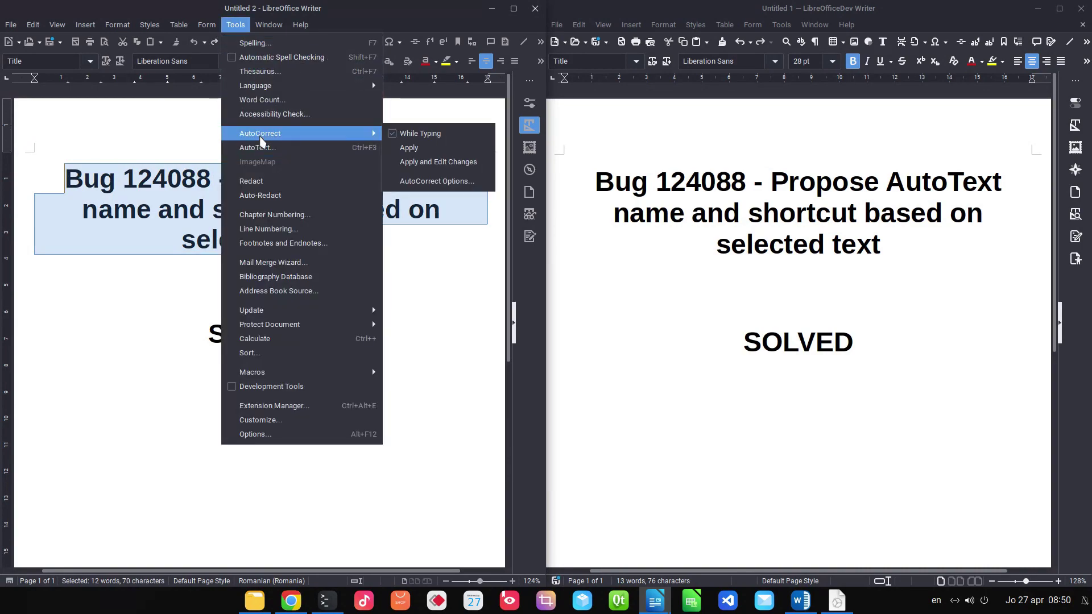
pyautogui.click(260, 148)
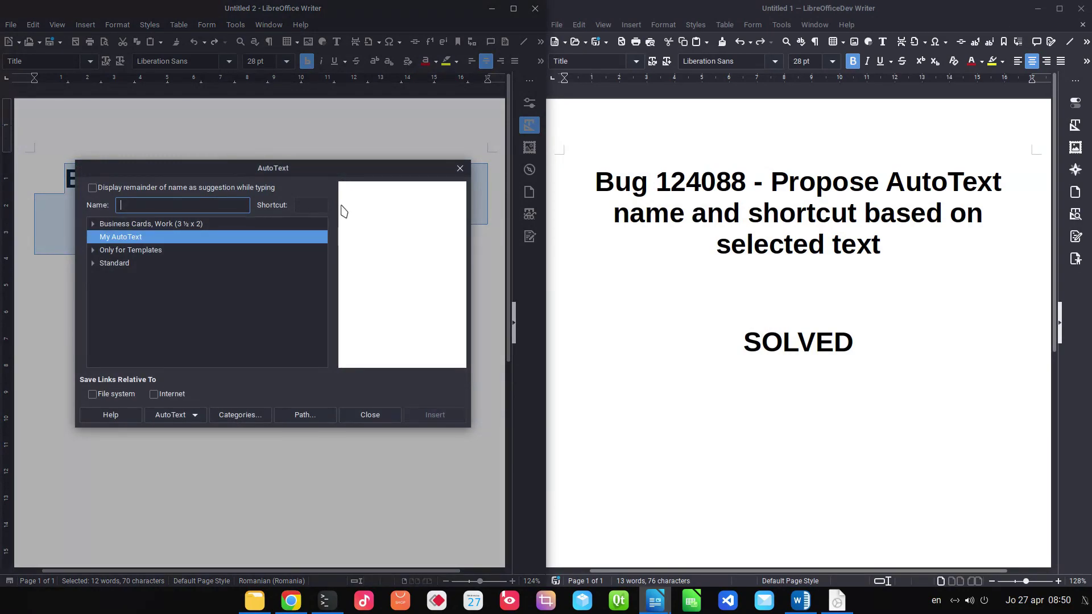
# Open AutoText for the title in the dev build, check the proposed name, then close it.
pyautogui.moveTo(885, 245); pyautogui.dragTo(593, 177)
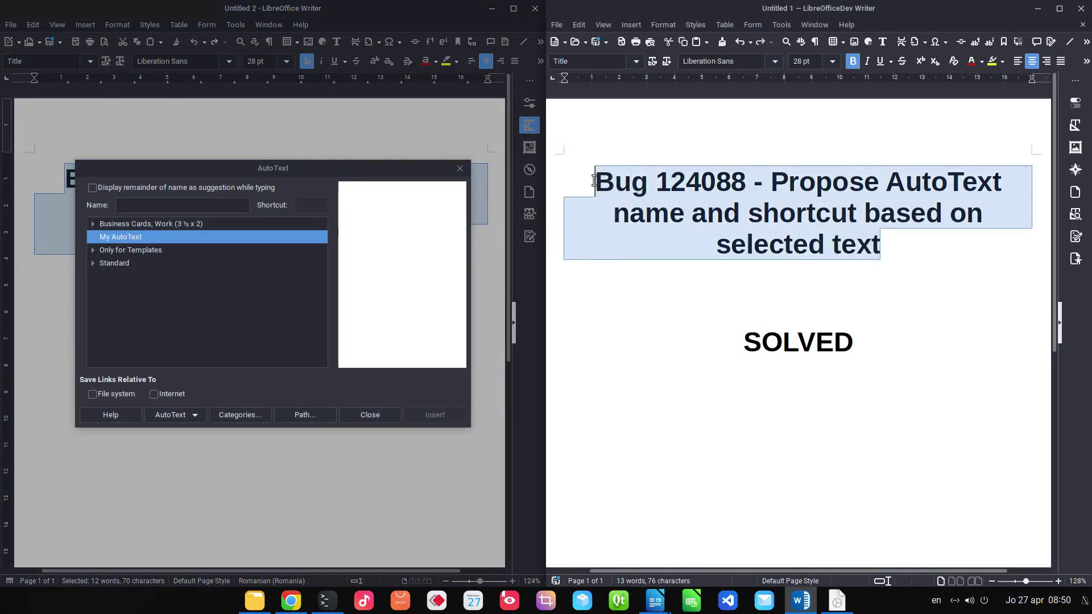
pyautogui.click(781, 25)
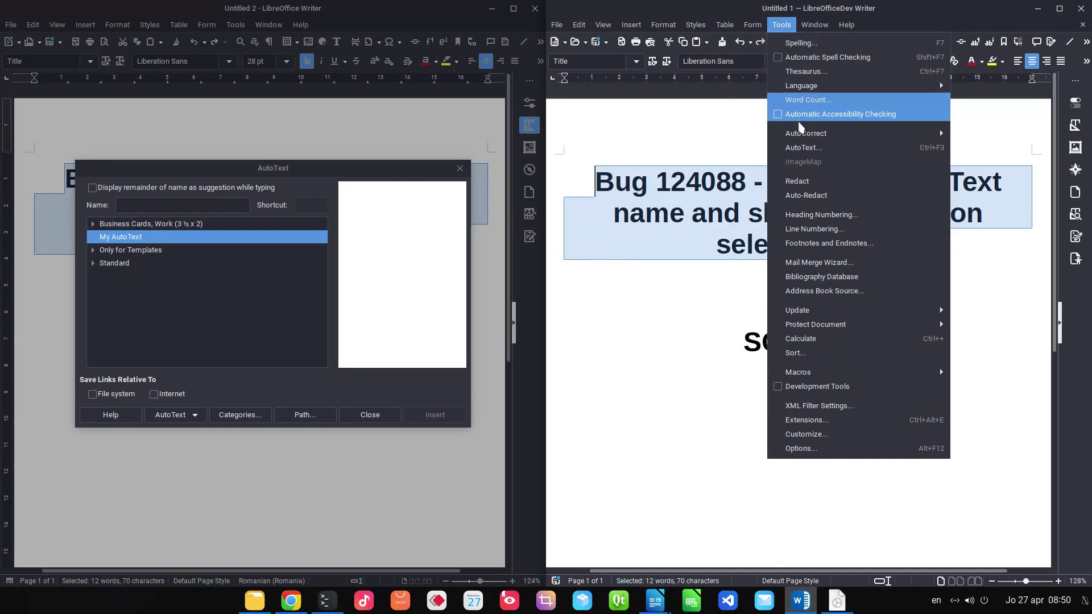
pyautogui.click(803, 148)
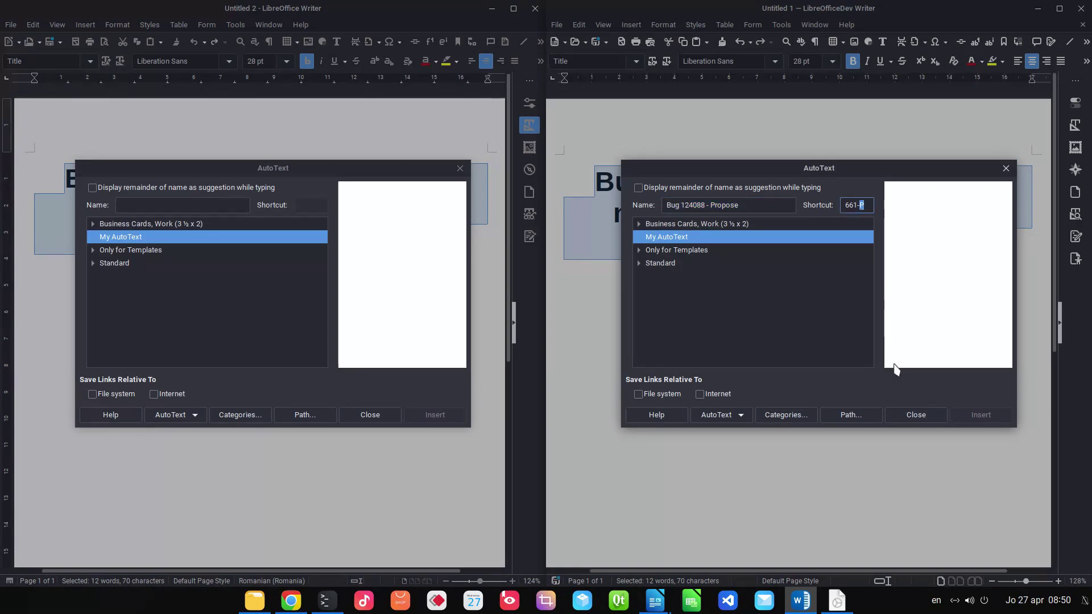
pyautogui.click(907, 414)
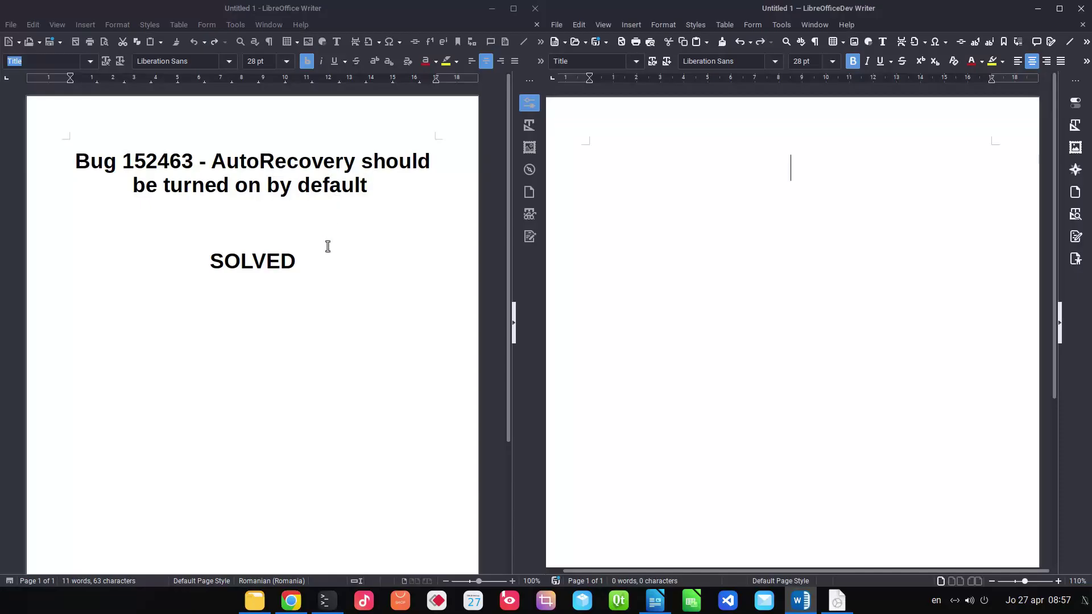
# Open Tools > Options in the stable build, then the dev build's Load/Save settings.
pyautogui.click(235, 25)
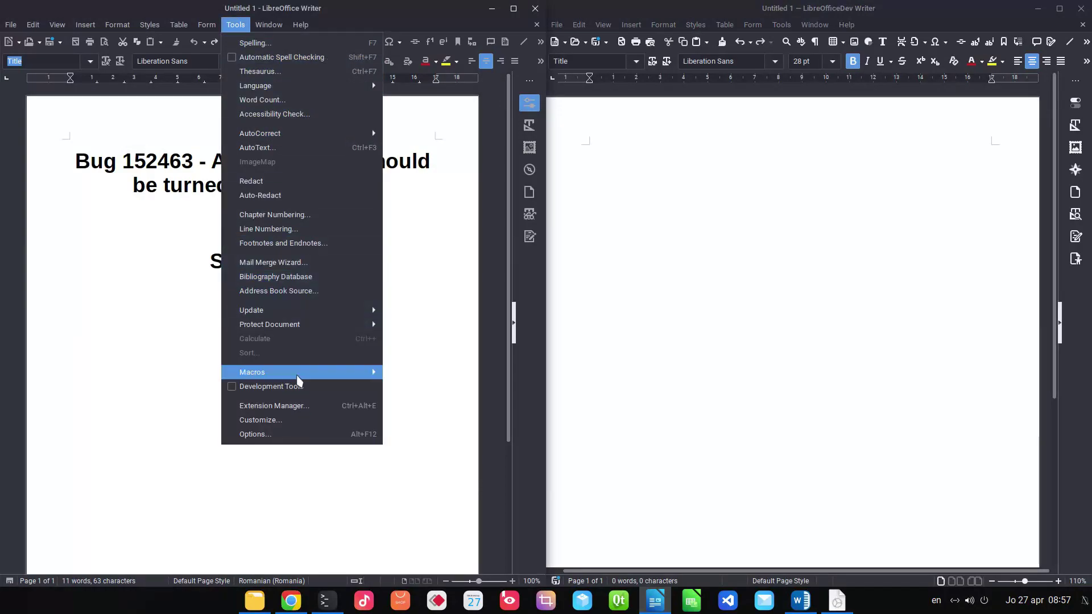
pyautogui.click(297, 434)
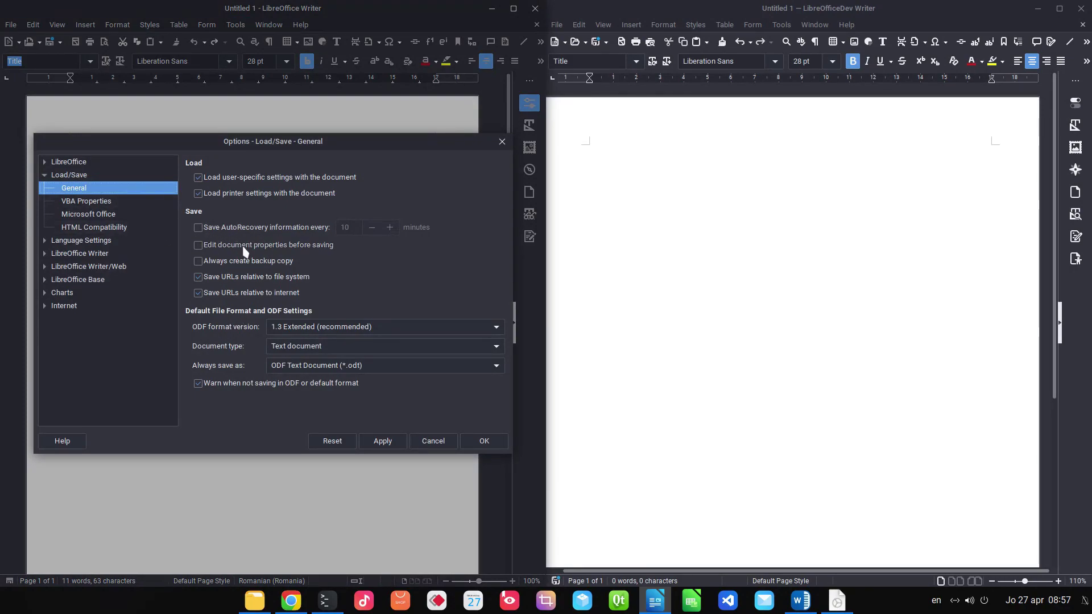
pyautogui.click(669, 272)
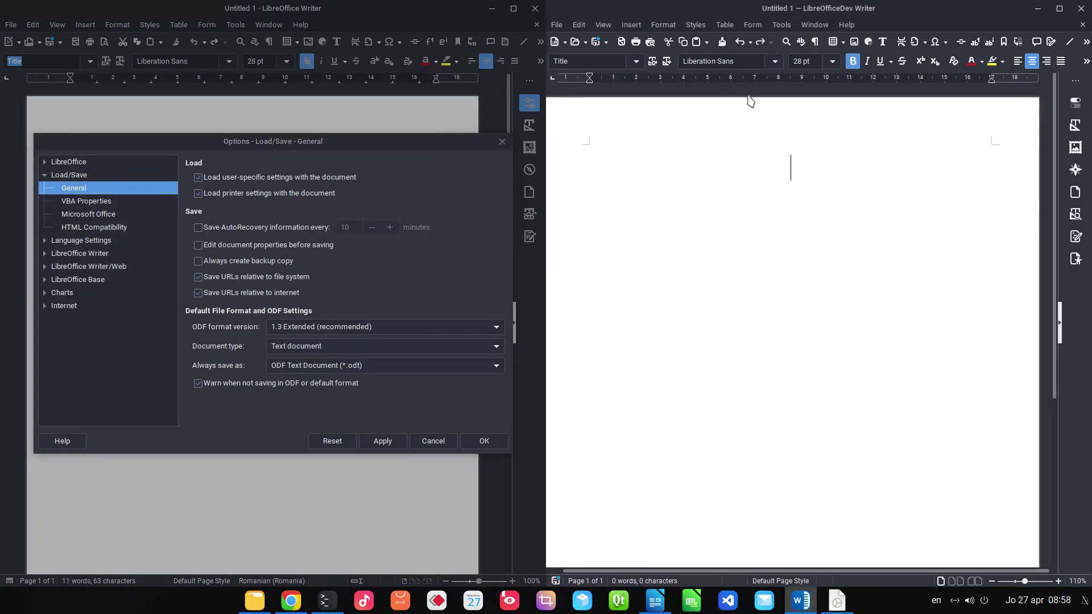
pyautogui.click(781, 25)
pyautogui.click(871, 449)
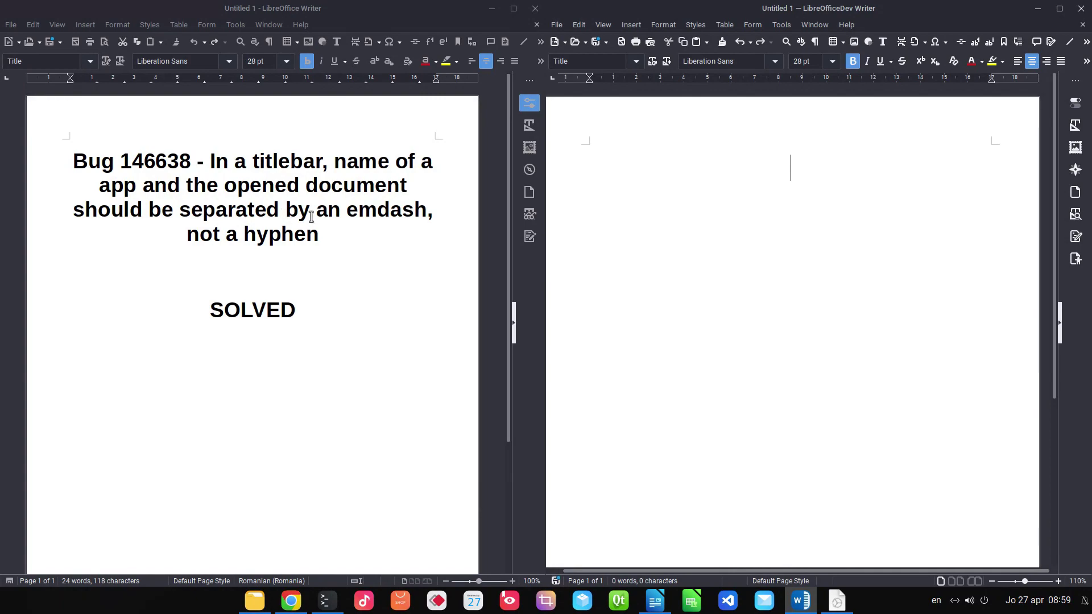
# Focus the stable and then the dev build to compare their titlebar separators.
pyautogui.click(327, 235)
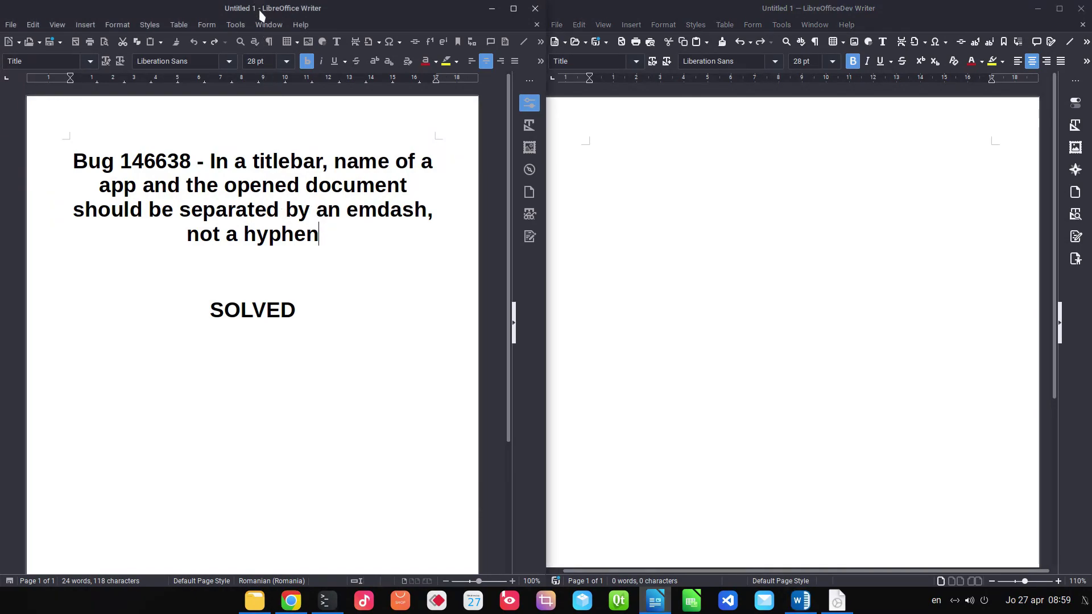
pyautogui.click(805, 17)
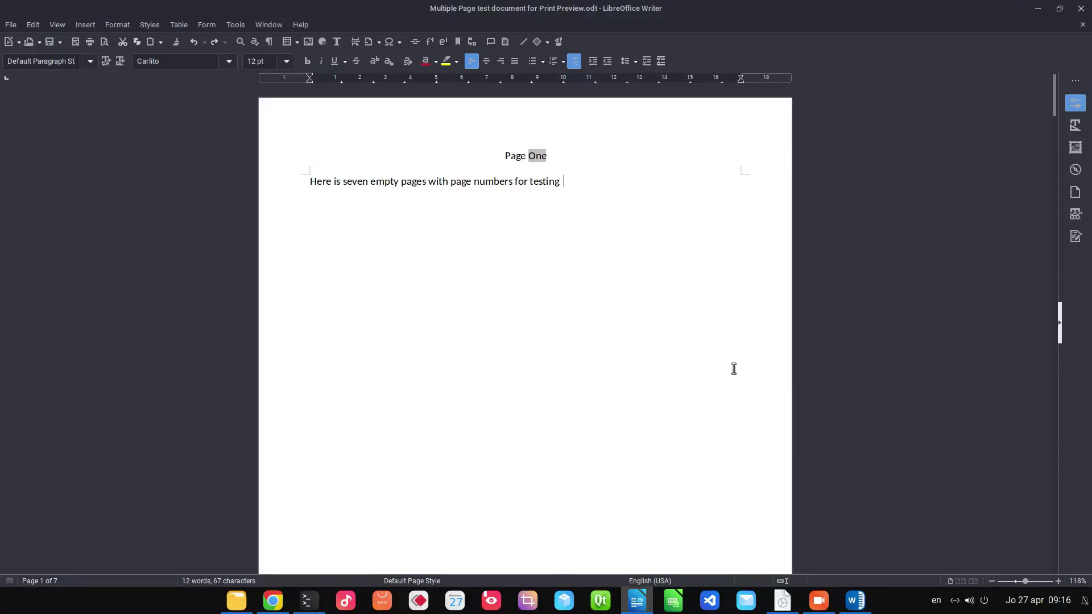
# In the stable build, toggle Print Preview and try book, single and multi-page layouts.
pyautogui.click(104, 48)
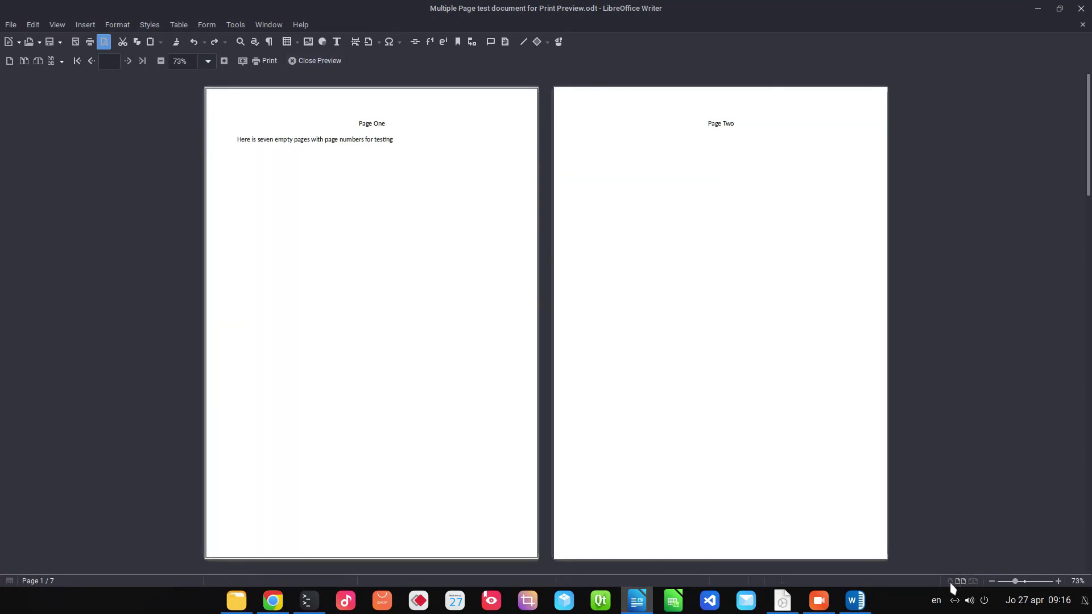
pyautogui.click(318, 61)
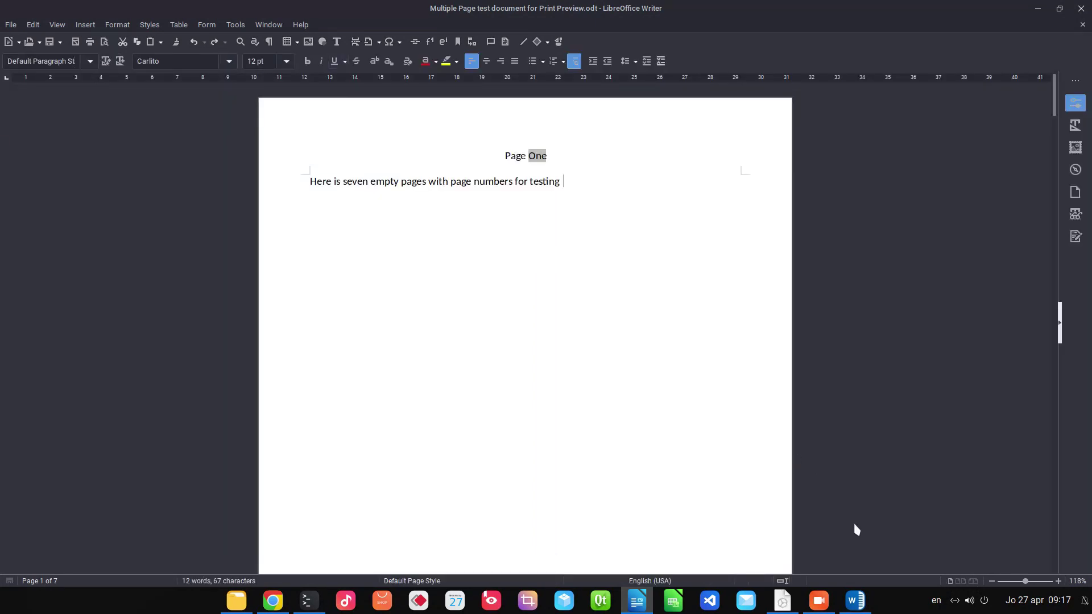
pyautogui.click(973, 582)
pyautogui.click(949, 581)
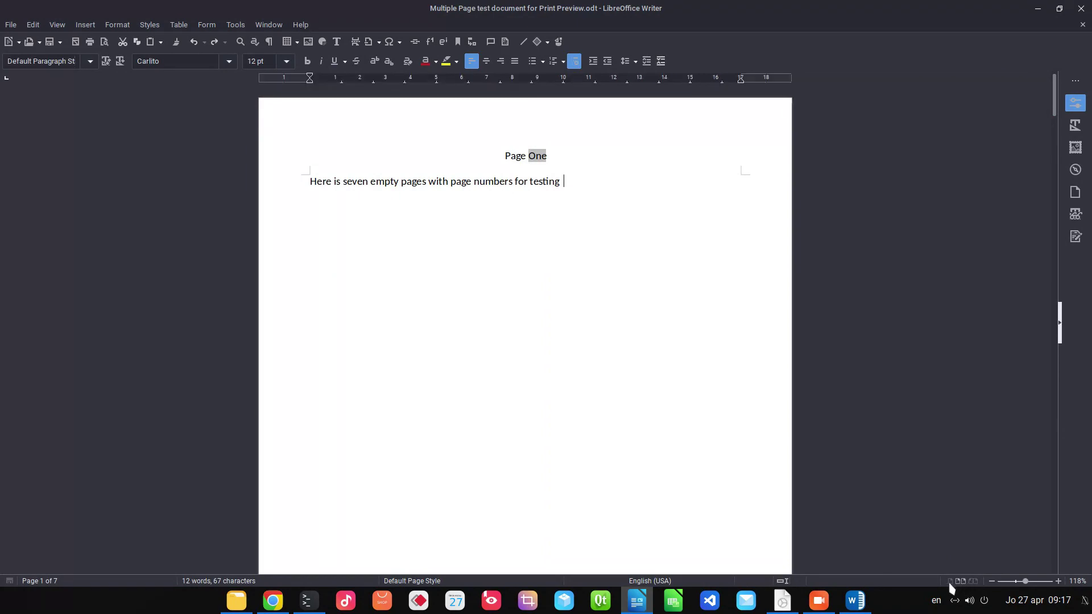
pyautogui.keyDown('ctrl'); pyautogui.scroll(-6, 742, 436); pyautogui.keyUp('ctrl')
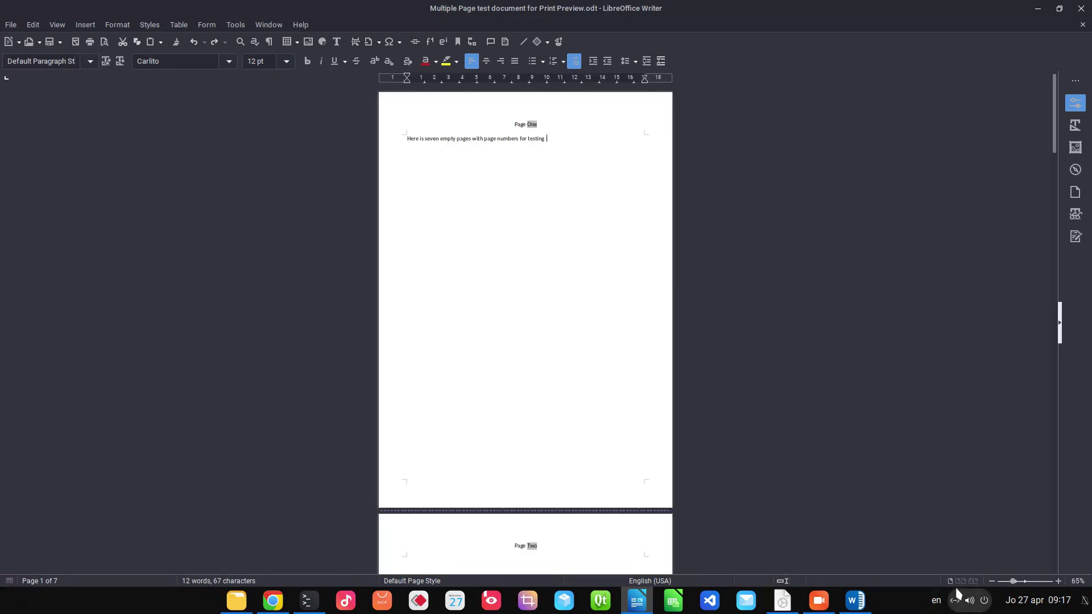
pyautogui.click(961, 581)
pyautogui.click(973, 581)
pyautogui.click(949, 581)
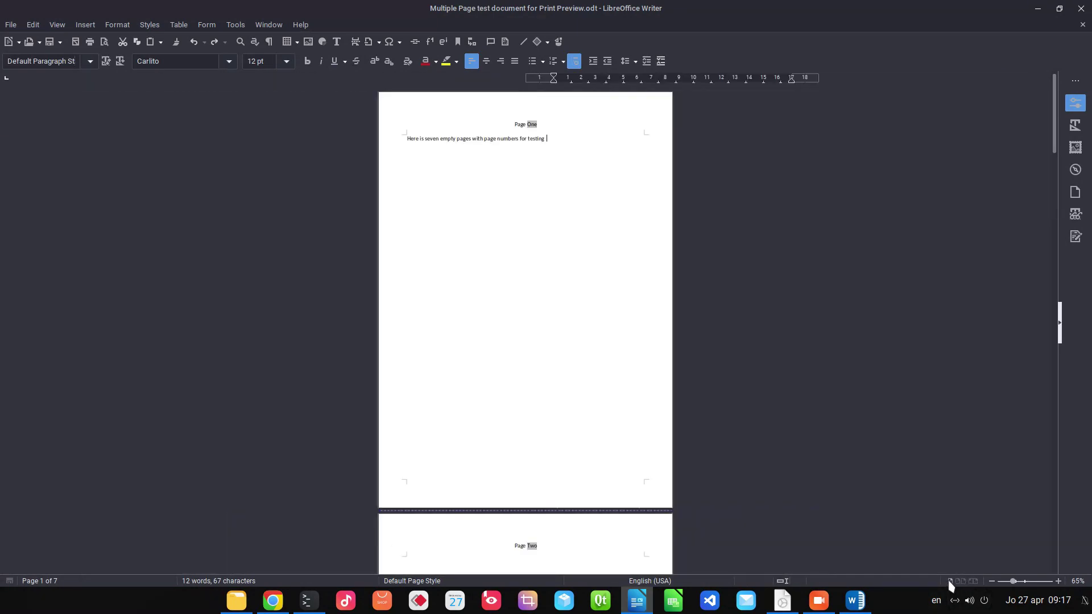
# In the dev build's copy, try the multi-page, single-page and book layouts.
pyautogui.hotkey('alt', 'Tab')
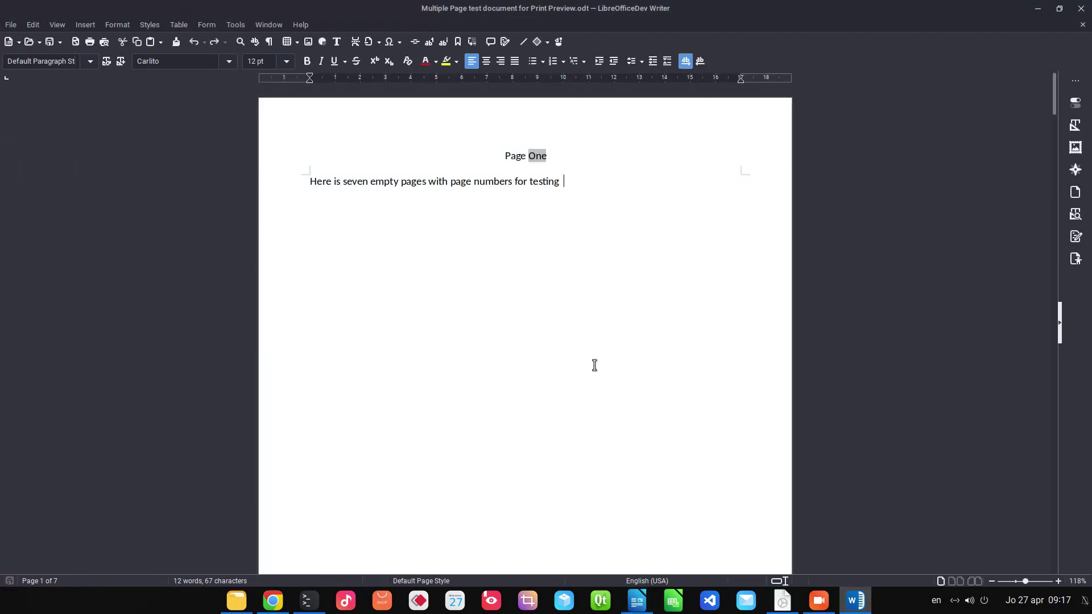
pyautogui.click(957, 583)
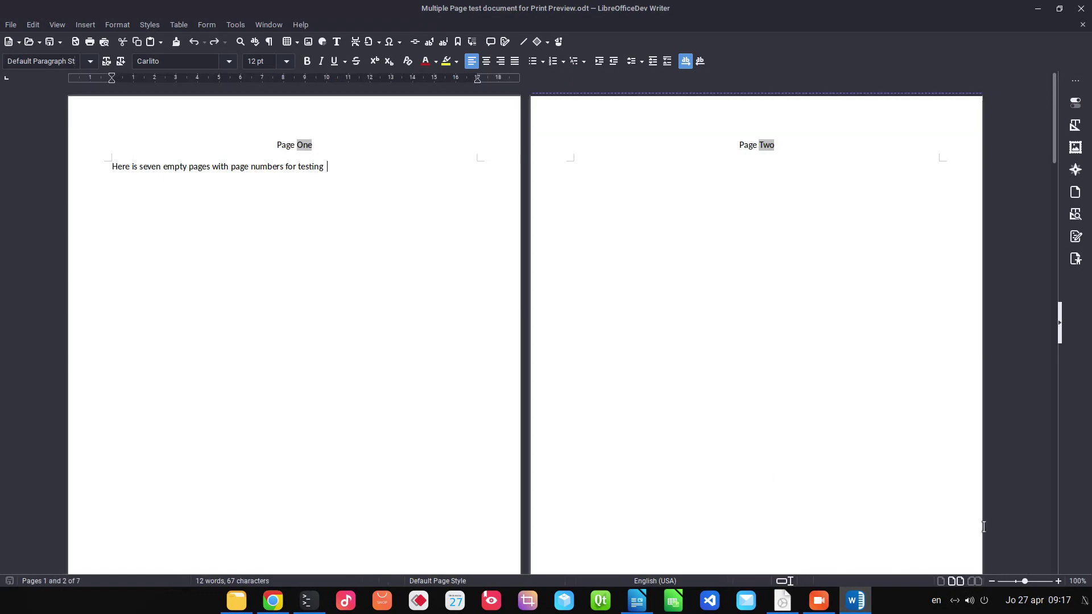
pyautogui.click(942, 581)
pyautogui.click(957, 582)
pyautogui.click(974, 582)
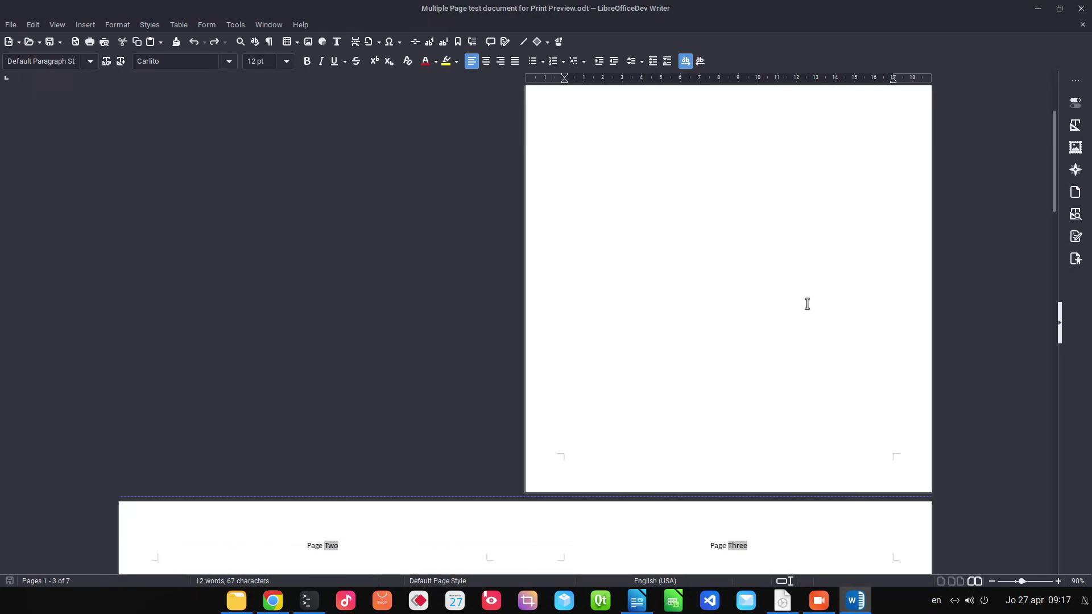
# View the dev build's print preview as a book spread, then single page, and close it.
pyautogui.click(104, 41)
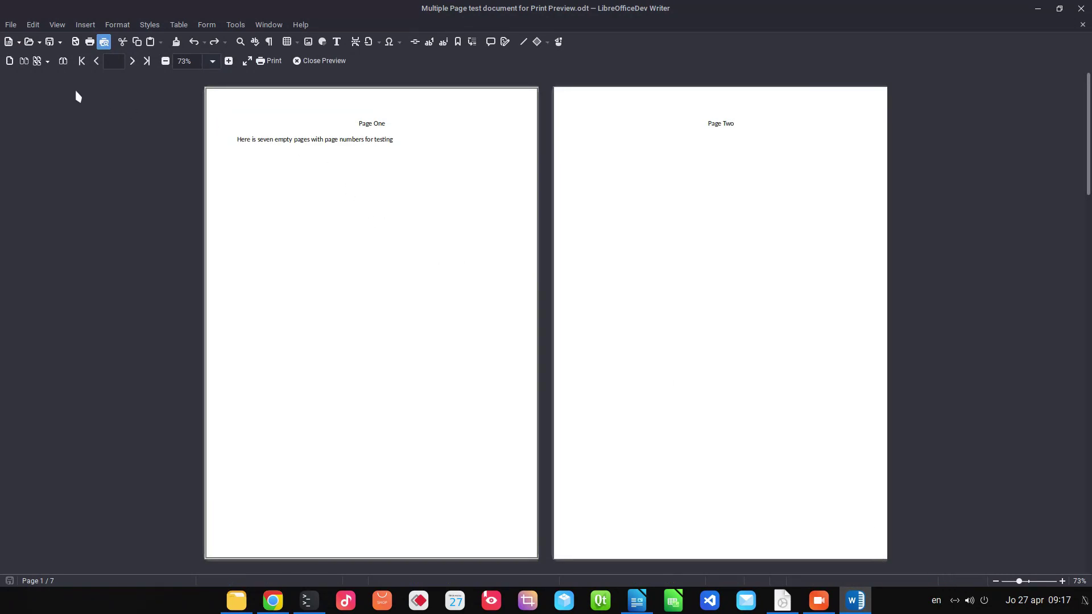
pyautogui.click(64, 65)
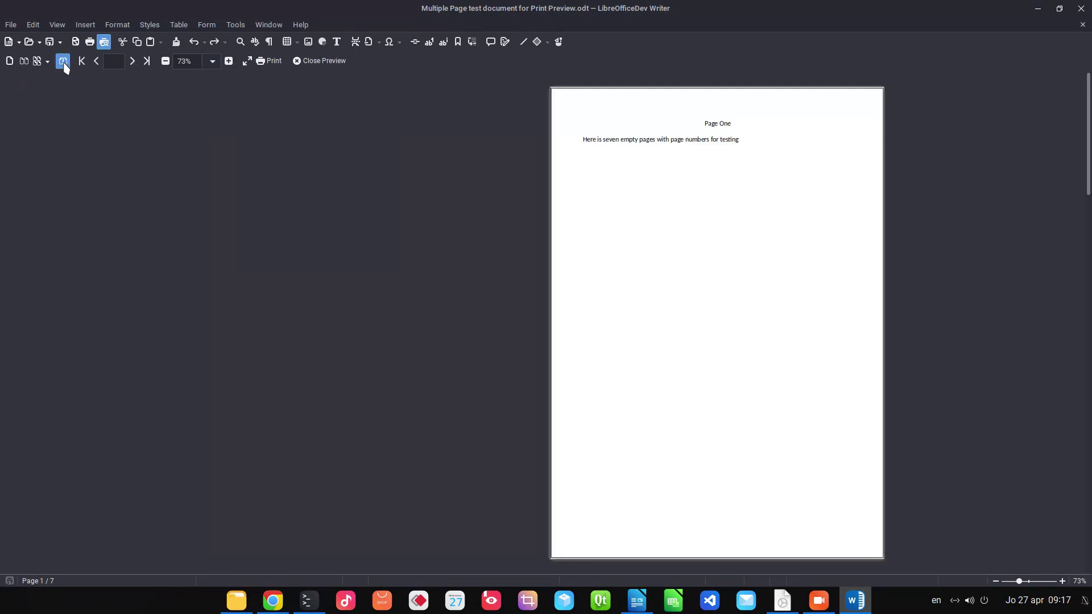
pyautogui.click(11, 62)
pyautogui.click(312, 64)
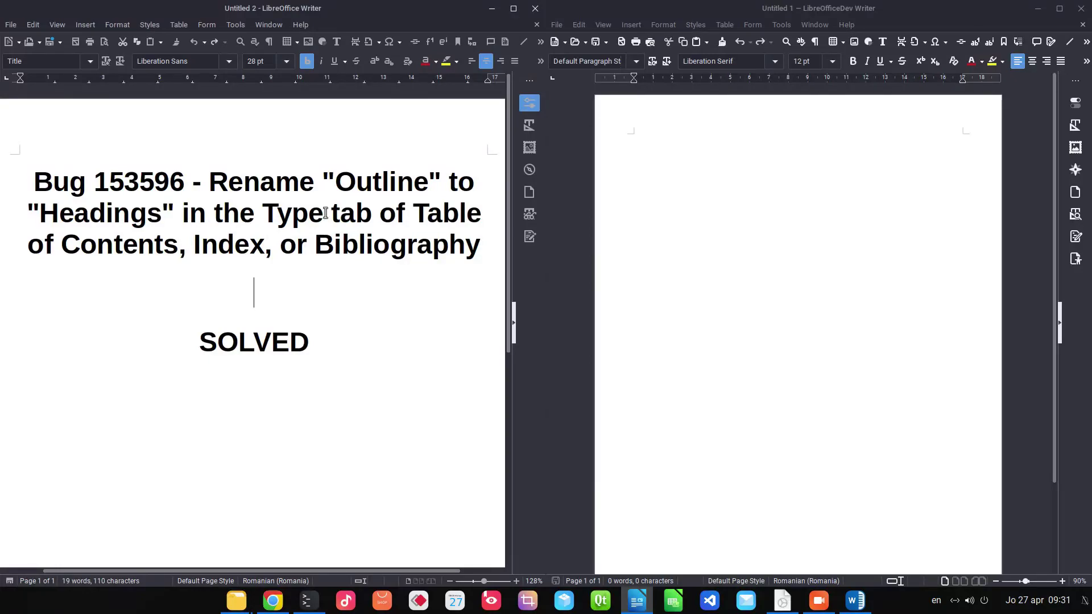
# Open the Table of Contents settings after SOLVED in the stable build.
pyautogui.click(327, 377)
pyautogui.click(86, 25)
pyautogui.moveTo(243, 370)
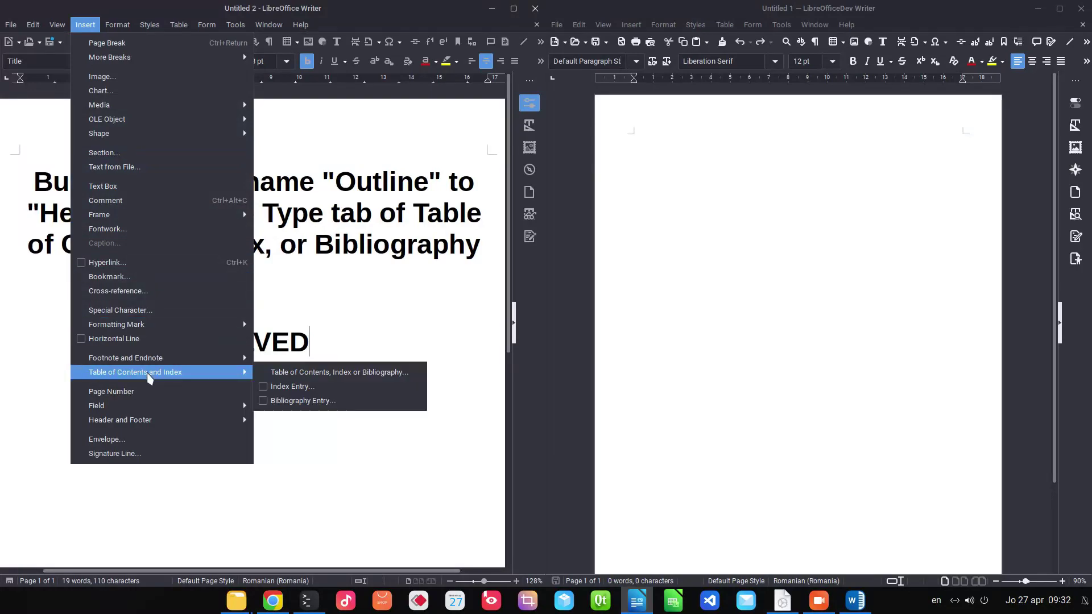
pyautogui.click(364, 370)
# Open Table of Contents in the dev build too, compare, and toggle the stable build's preview.
pyautogui.click(673, 216)
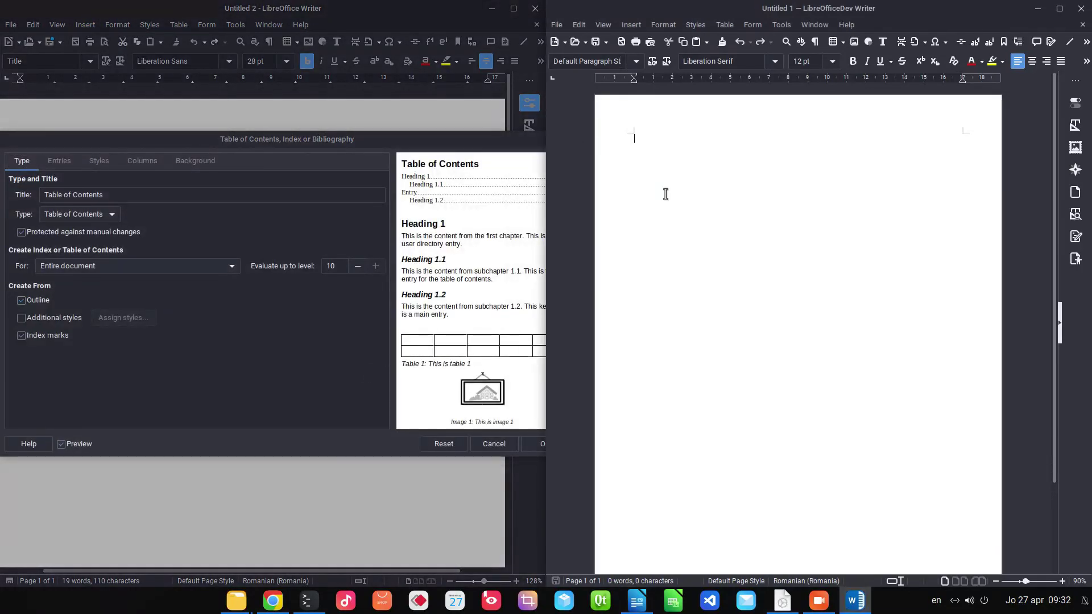
pyautogui.click(630, 24)
pyautogui.moveTo(679, 373)
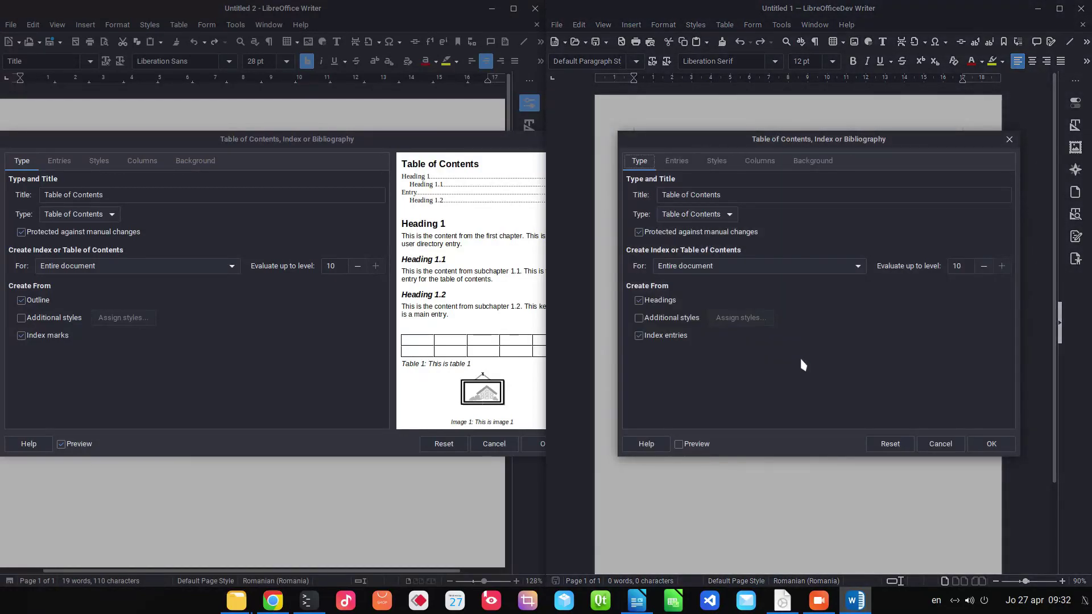
pyautogui.click(393, 452)
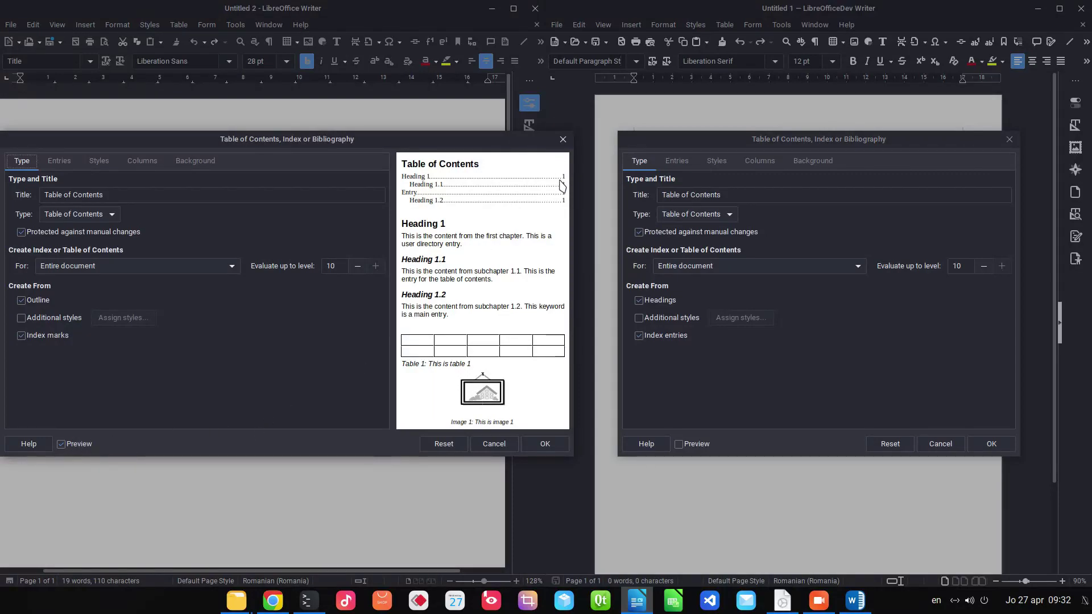
pyautogui.click(80, 444)
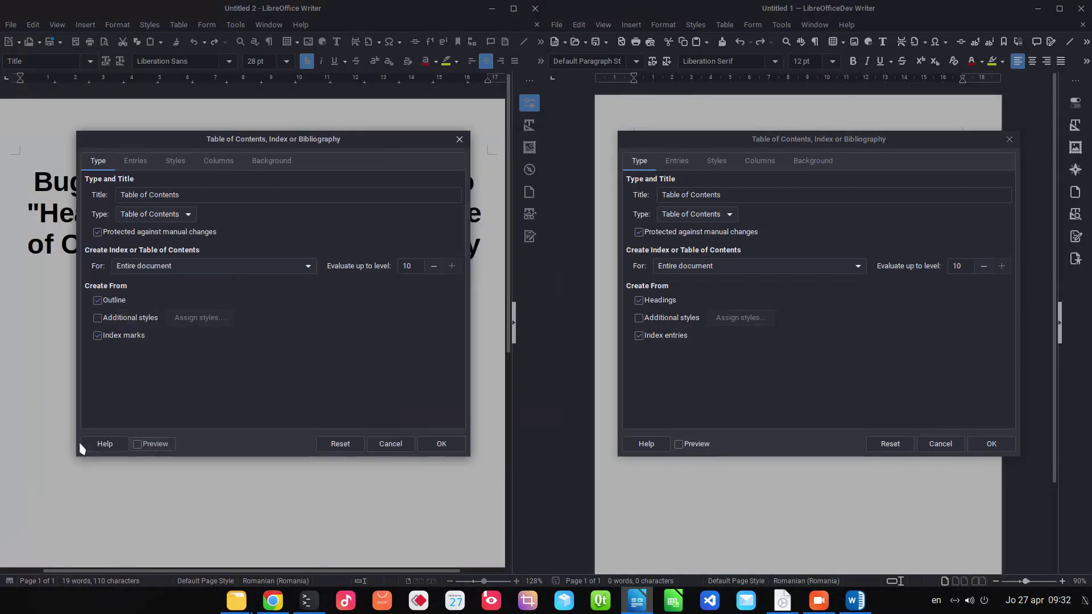
pyautogui.click(151, 447)
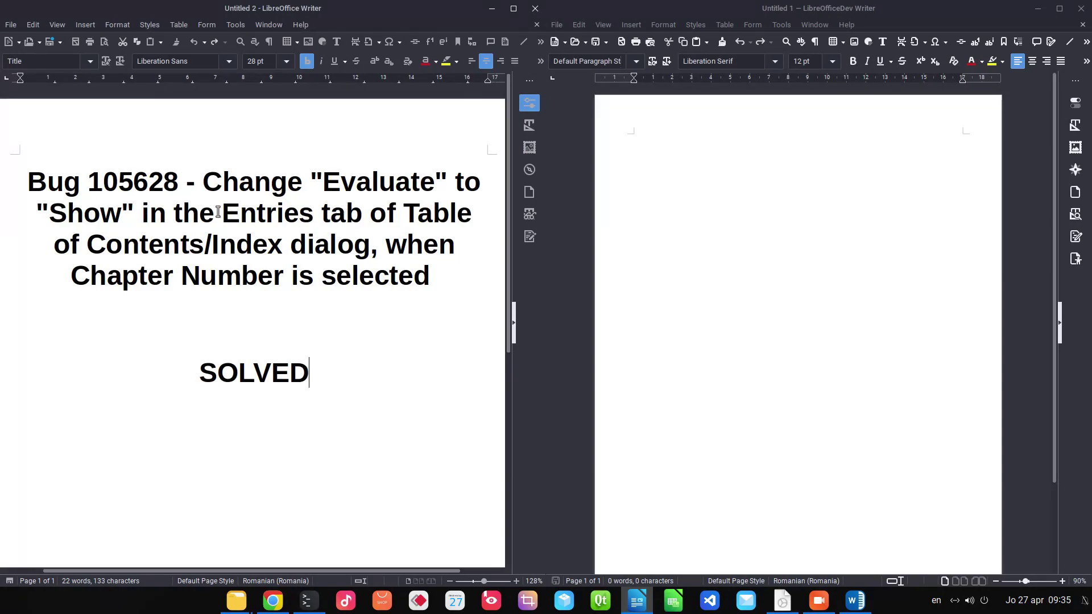
# In the stable build, open Table of Contents, go to Entries and select the chapter number element.
pyautogui.click(269, 218)
pyautogui.moveTo(70, 279); pyautogui.dragTo(296, 274)
pyautogui.click(387, 375)
pyautogui.click(85, 25)
pyautogui.moveTo(139, 374)
pyautogui.click(310, 372)
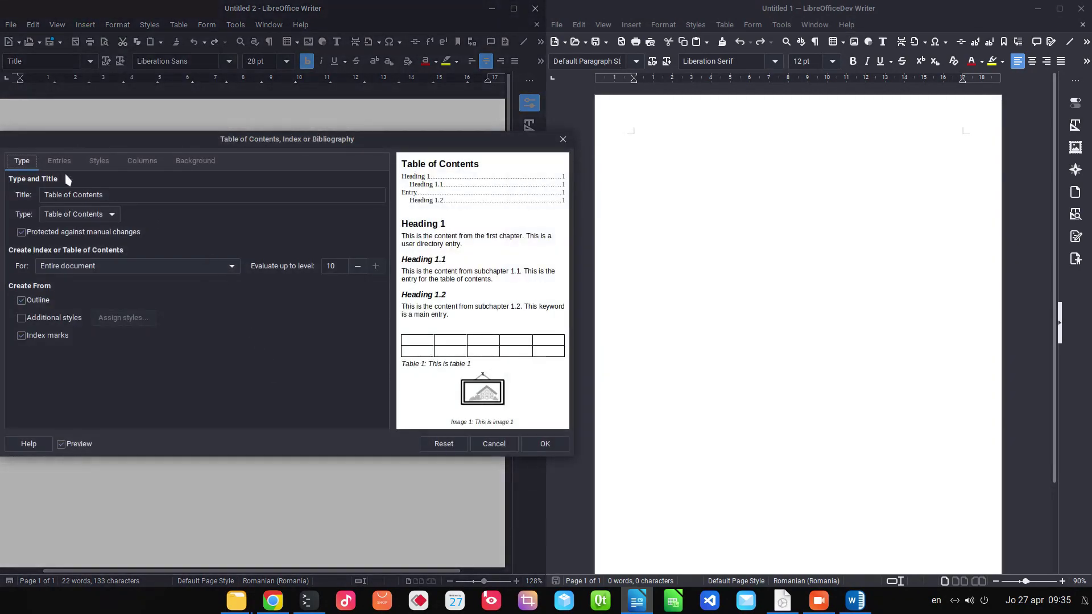
pyautogui.click(63, 162)
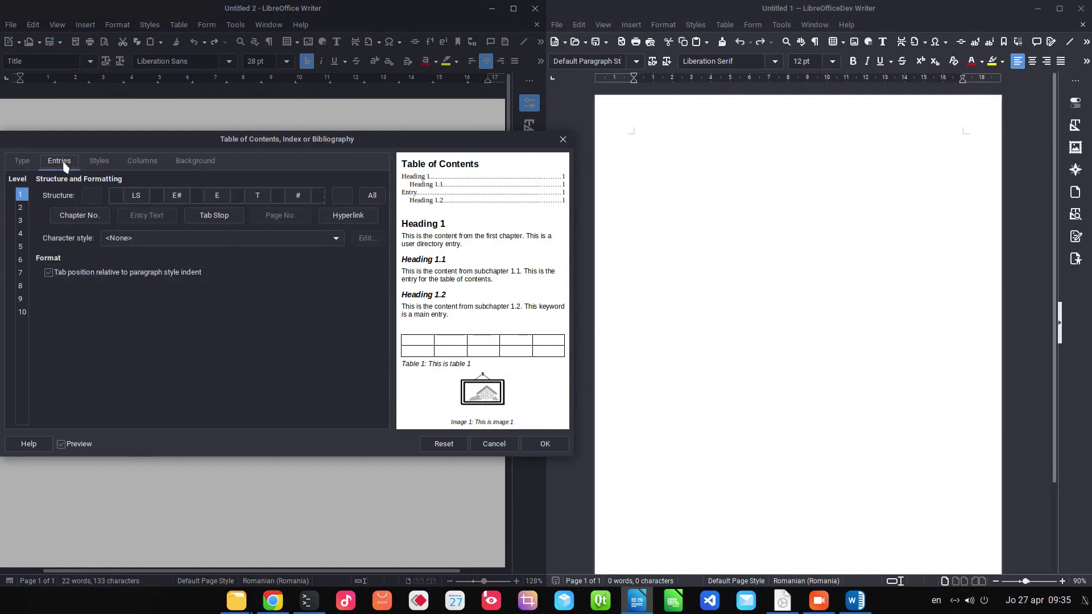
pyautogui.click(183, 192)
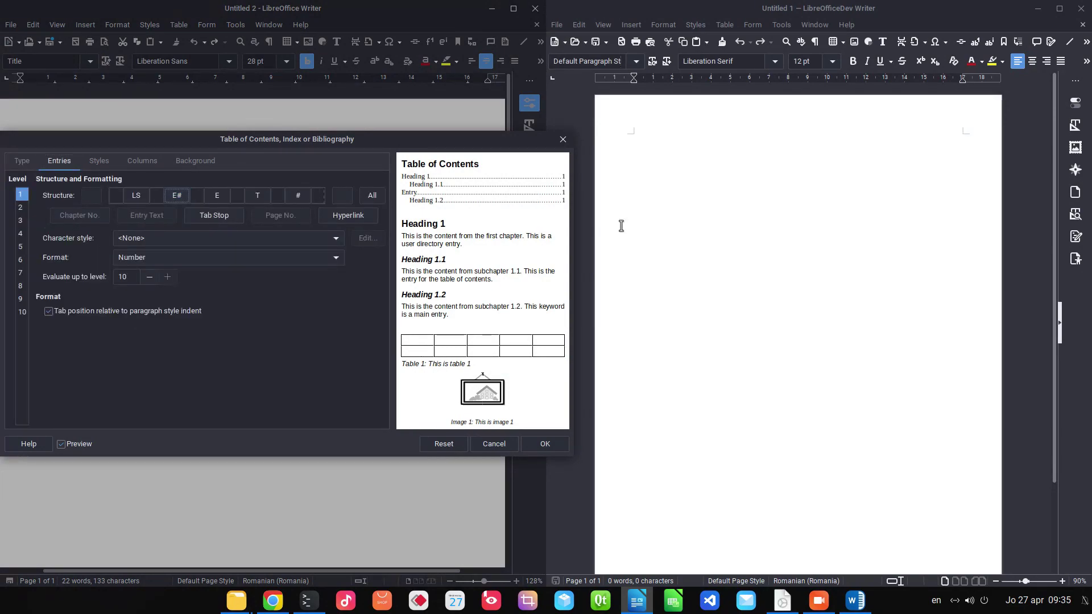
# In the dev build, open Table of Contents Entries and select the N# numbering element.
pyautogui.click(682, 171)
pyautogui.click(631, 25)
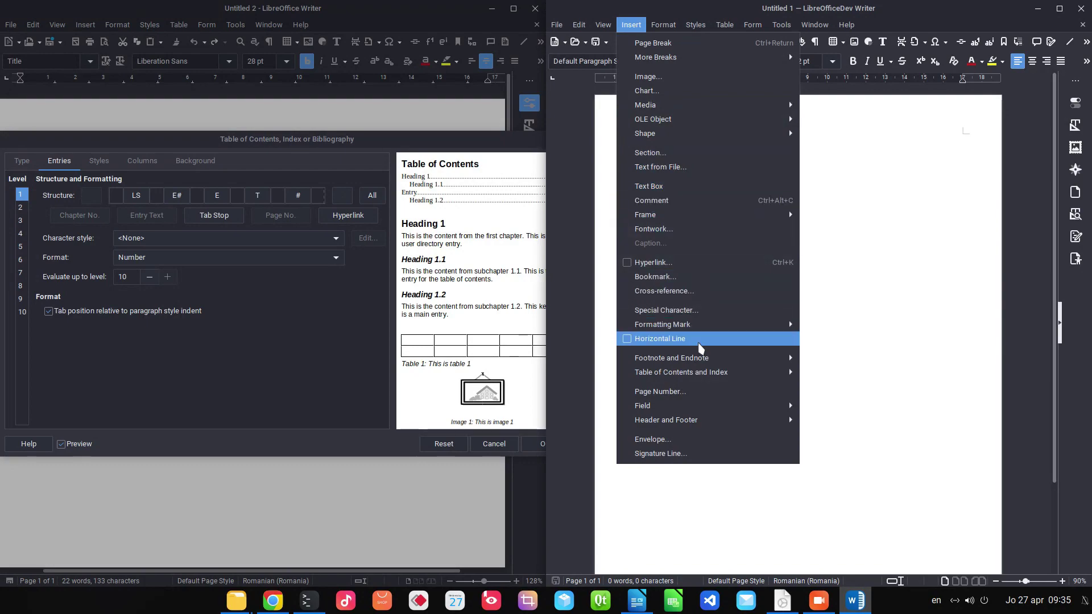
pyautogui.moveTo(739, 372)
pyautogui.click(826, 375)
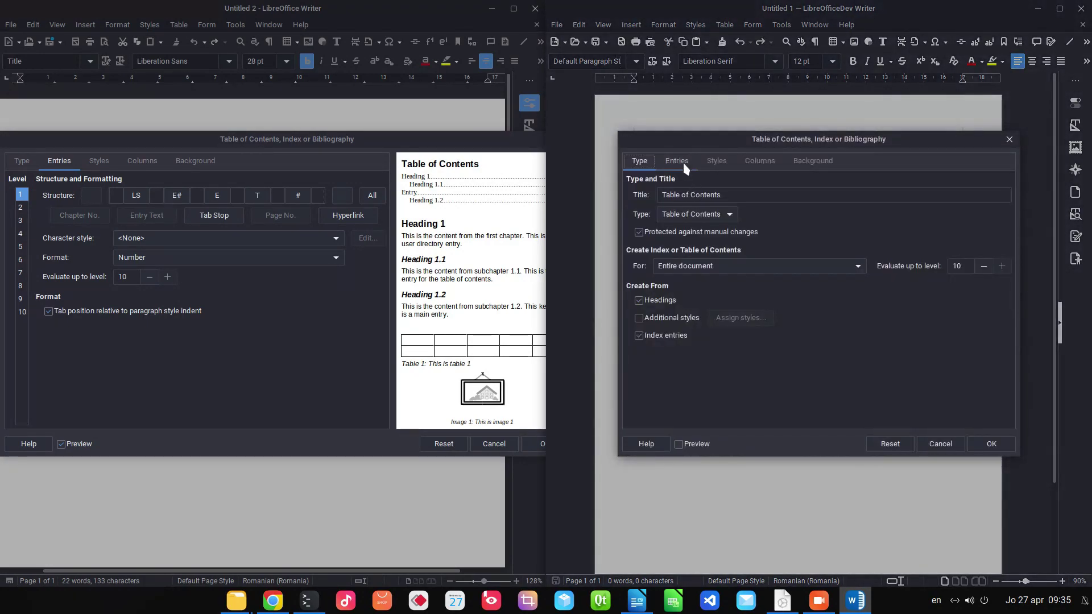
pyautogui.click(685, 165)
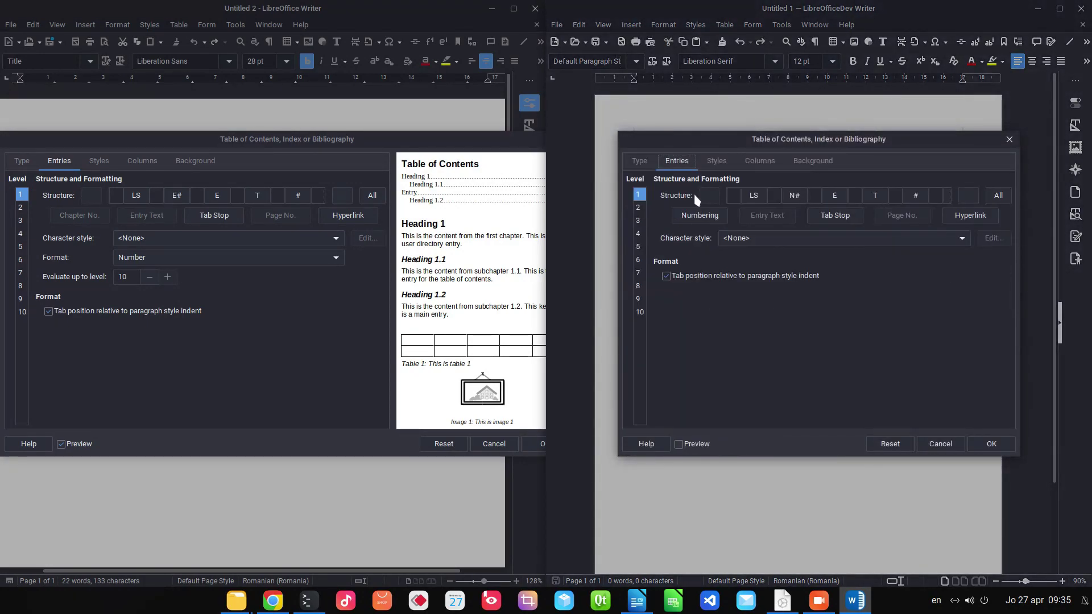
pyautogui.click(794, 197)
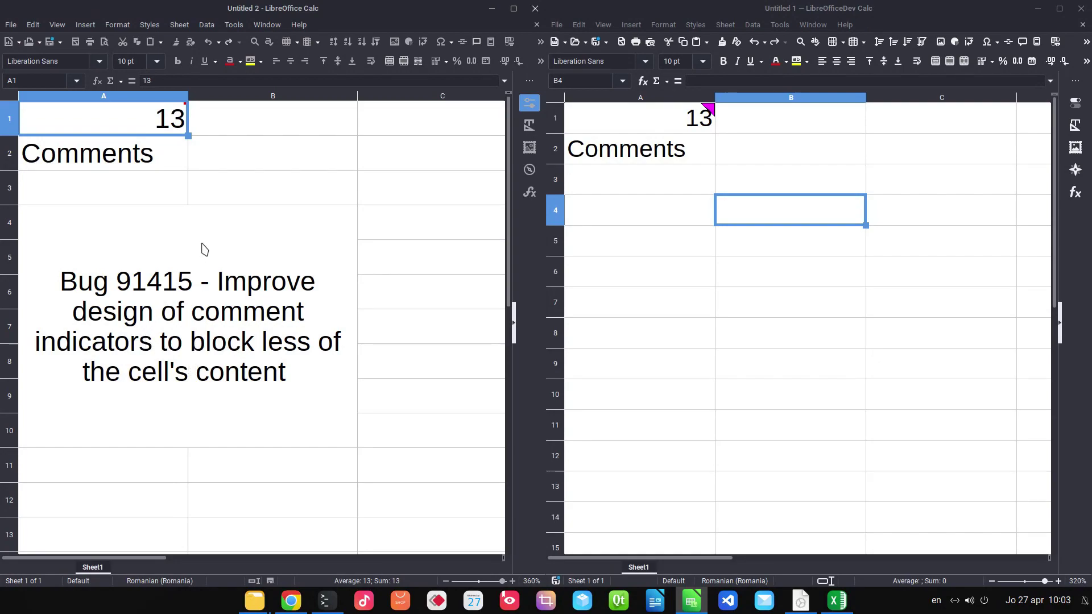
pyautogui.click(227, 164)
pyautogui.keyDown('ctrl'); pyautogui.scroll(-1, 162, 139); pyautogui.keyUp('ctrl')
pyautogui.scroll(-10, 161, 137)
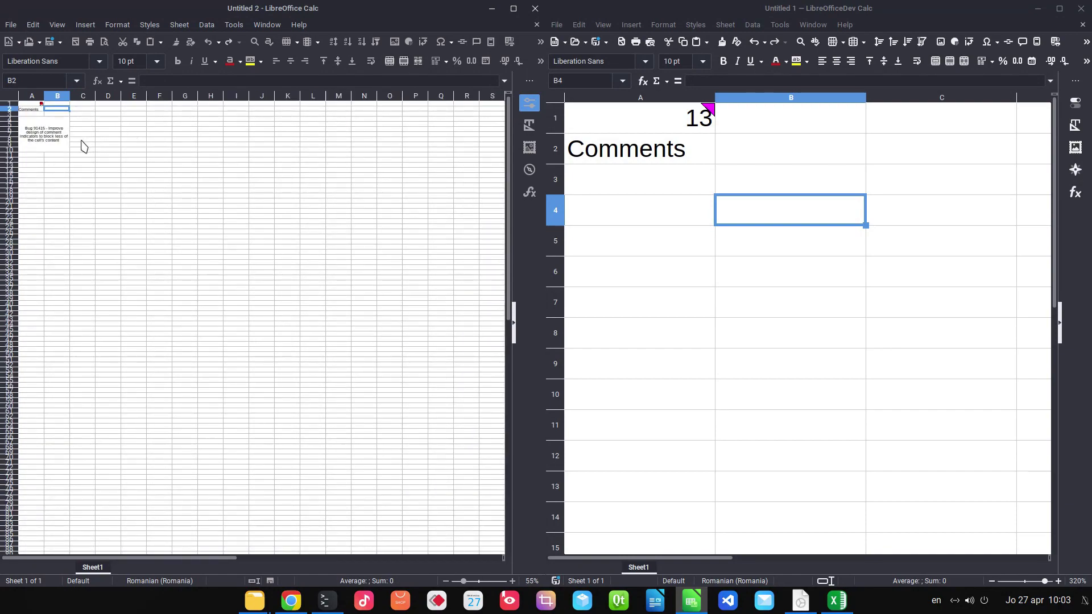
pyautogui.scroll(3, 35, 112)
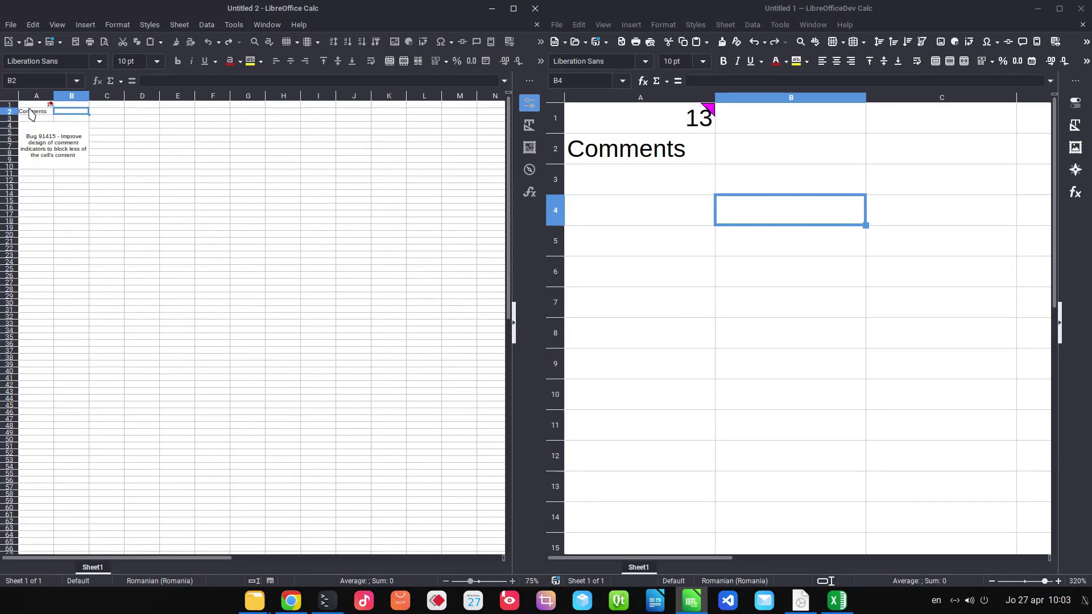
pyautogui.scroll(5, 32, 113)
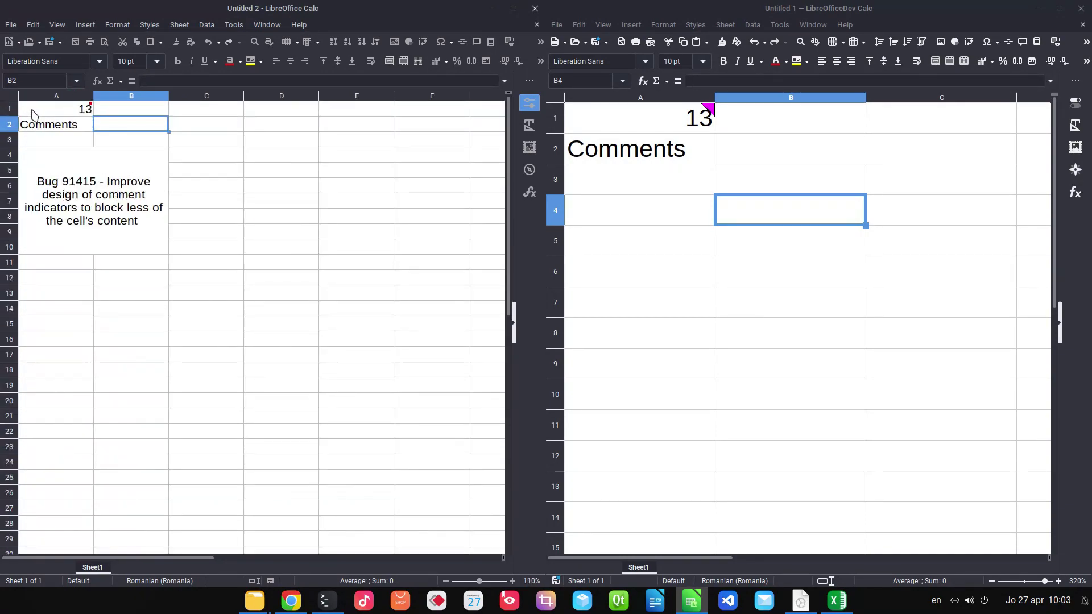
pyautogui.scroll(3, 51, 122)
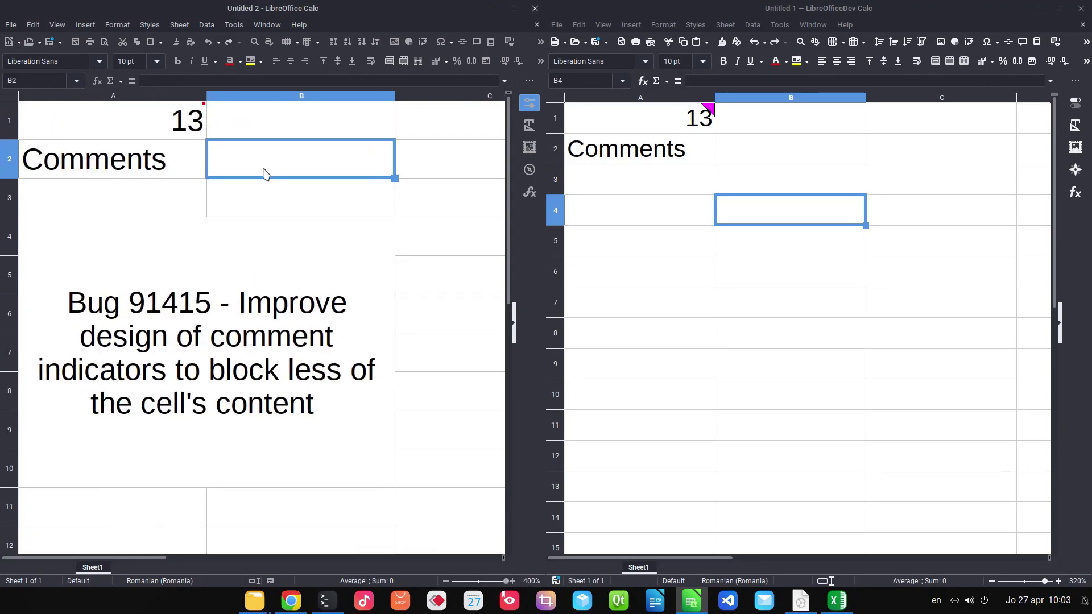
pyautogui.click(681, 173)
pyautogui.scroll(-10, 681, 173)
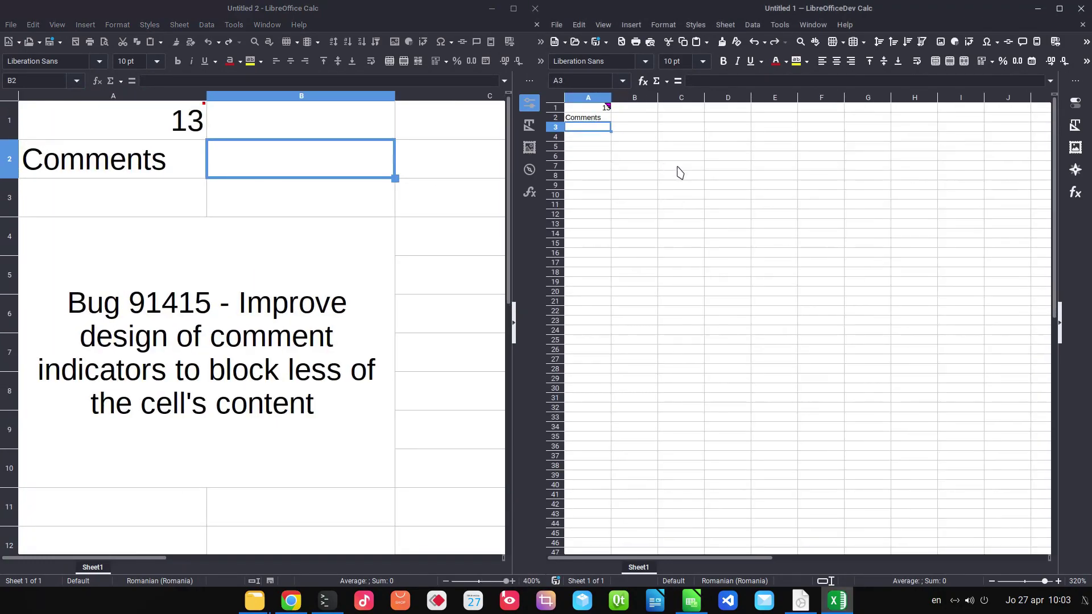
pyautogui.scroll(5, 591, 117)
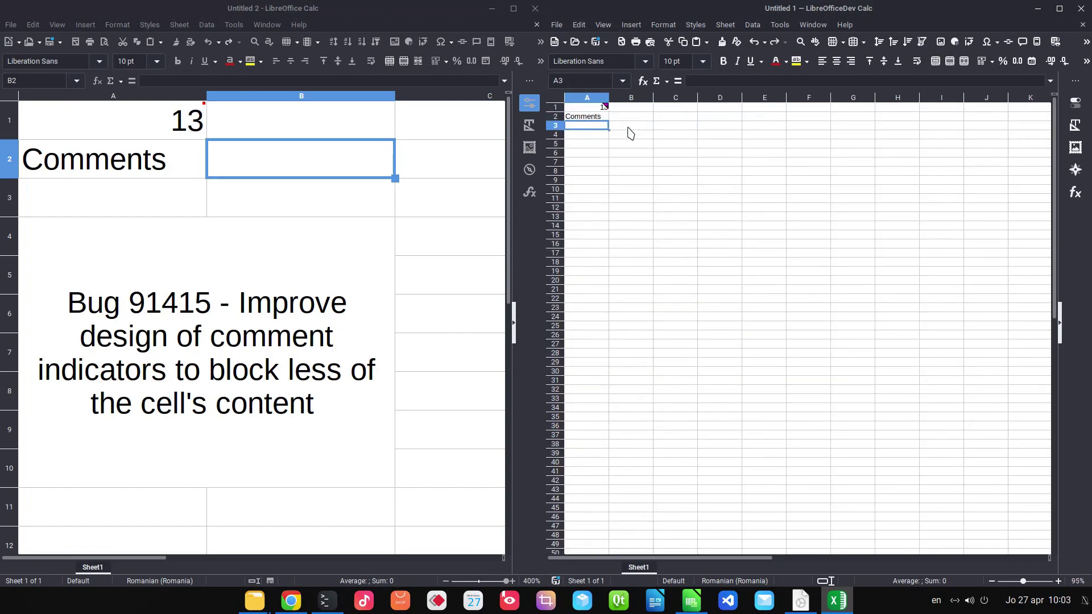
pyautogui.scroll(6, 631, 133)
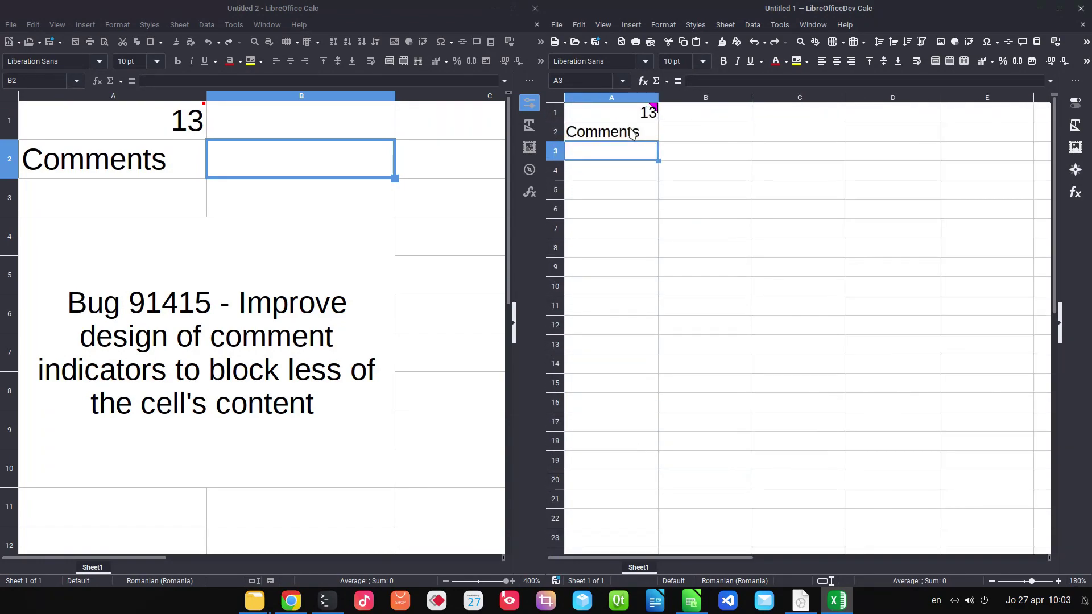
pyautogui.scroll(3, 638, 135)
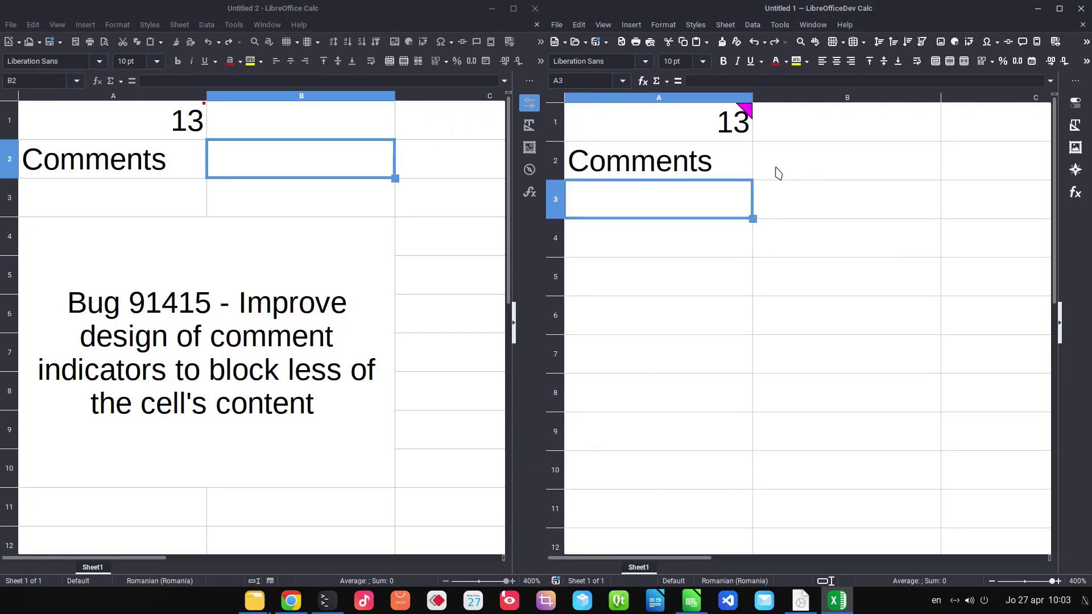
pyautogui.click(799, 166)
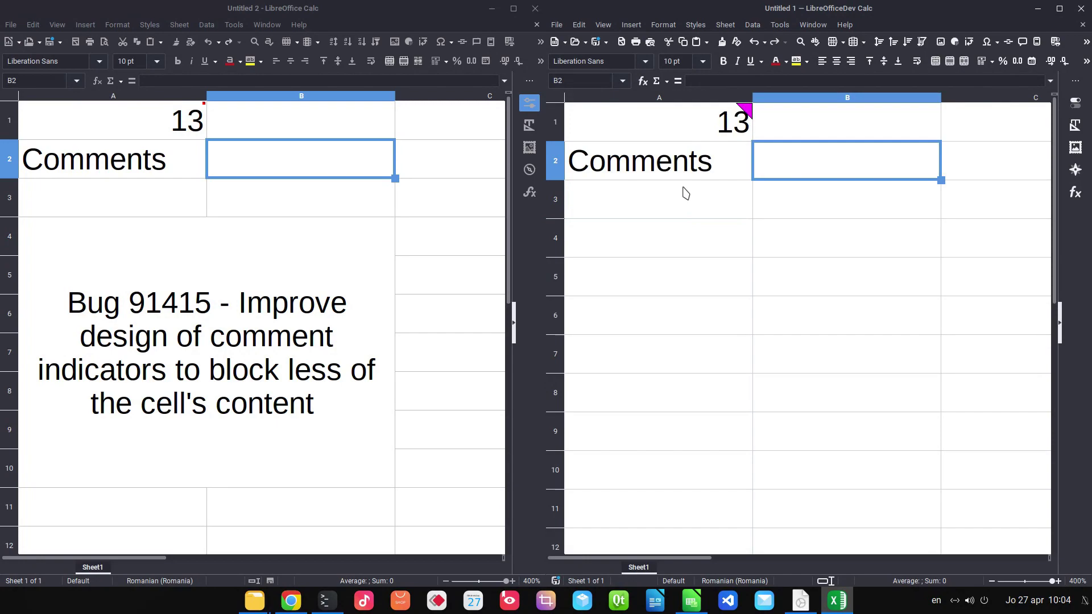
pyautogui.scroll(-2, 682, 170)
pyautogui.scroll(2, 682, 170)
pyautogui.scroll(-3, 200, 163)
pyautogui.scroll(-5, 629, 159)
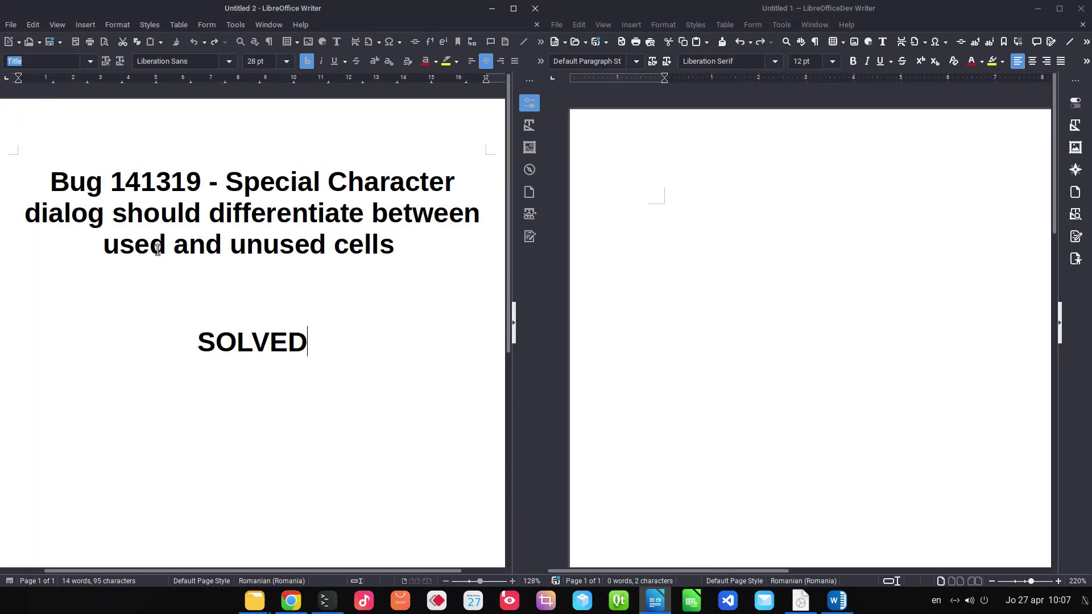
# In the stable build, open More Characters, search 'spa' and pick a space character.
pyautogui.click(413, 245)
pyautogui.click(399, 42)
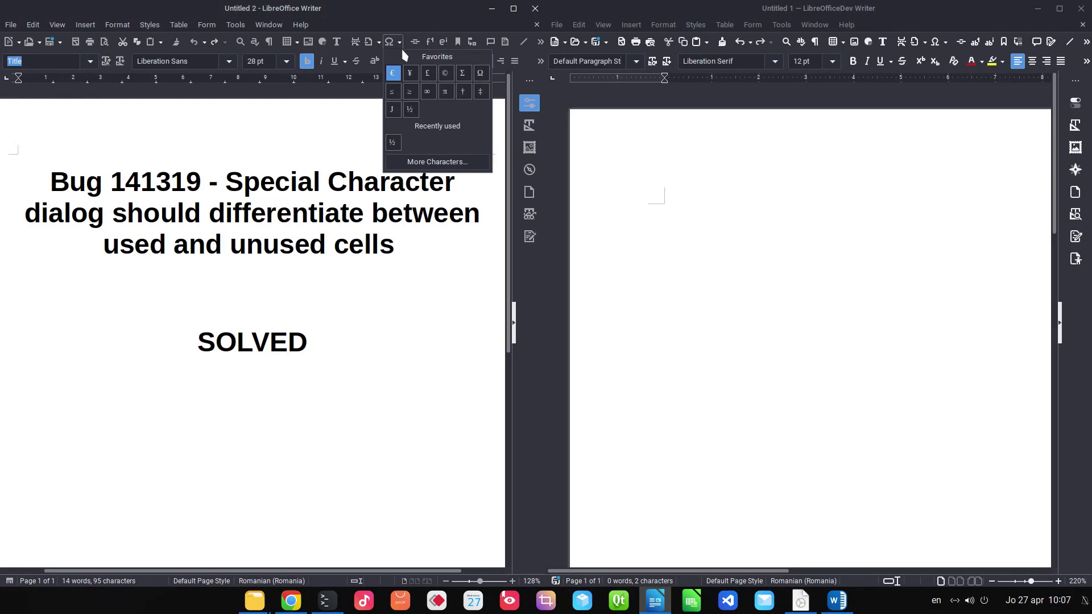
pyautogui.click(435, 161)
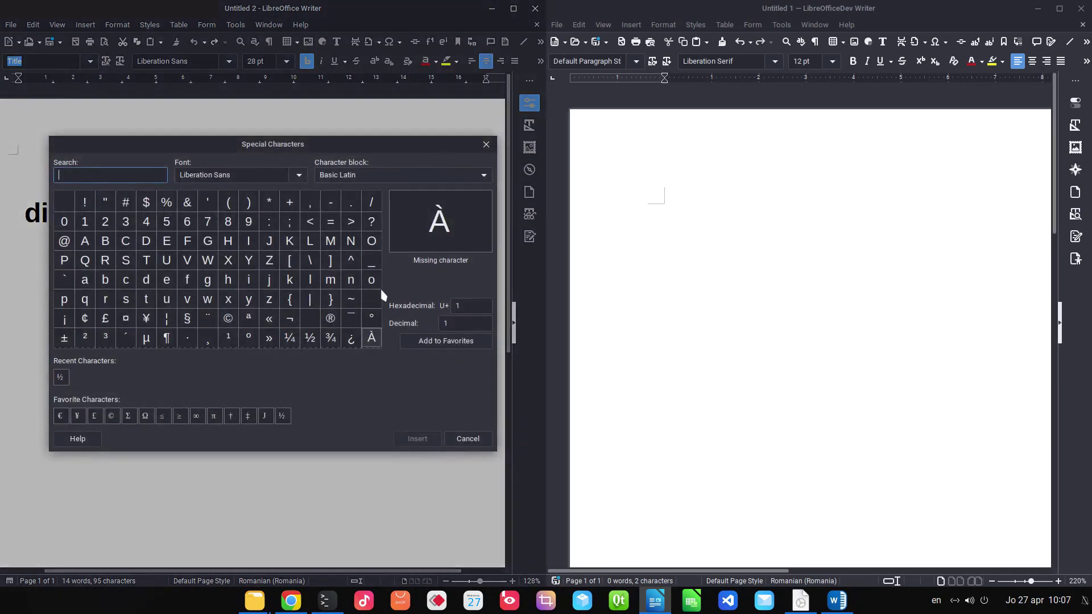
pyautogui.write('space')
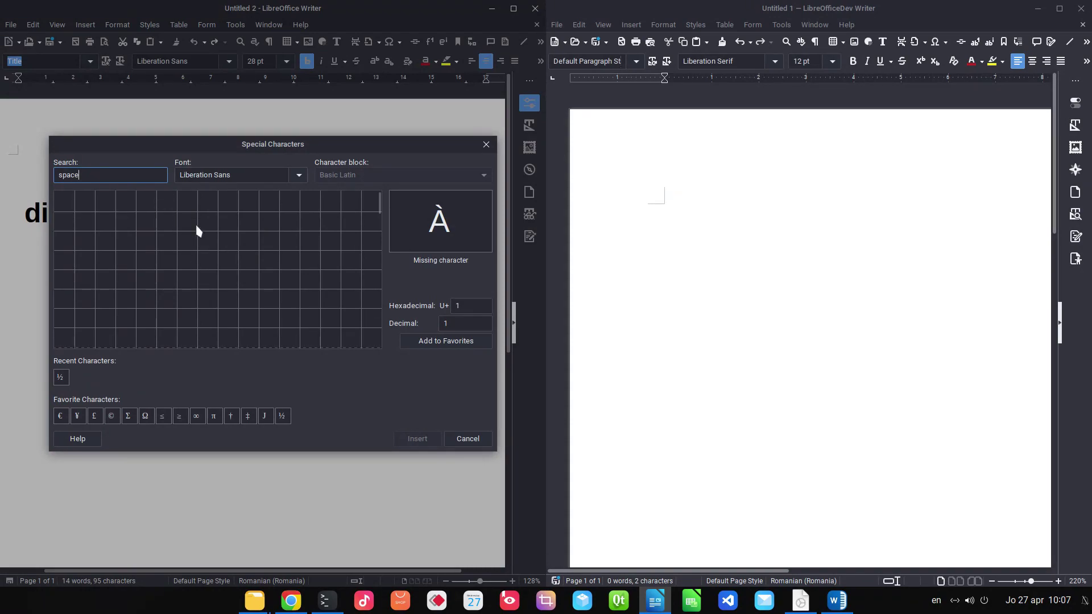
pyautogui.click(105, 201)
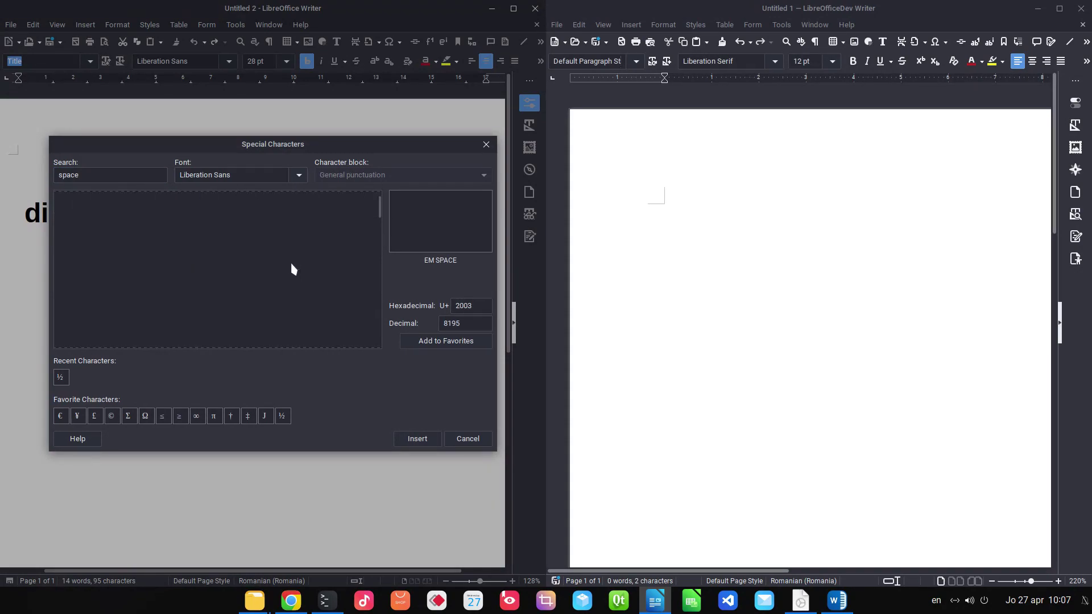
# In the dev build, search 'spac' and pick a space, ZERO WIDTH SPACE and NARROW NO-BREAK SPACE.
pyautogui.click(938, 42)
pyautogui.click(965, 146)
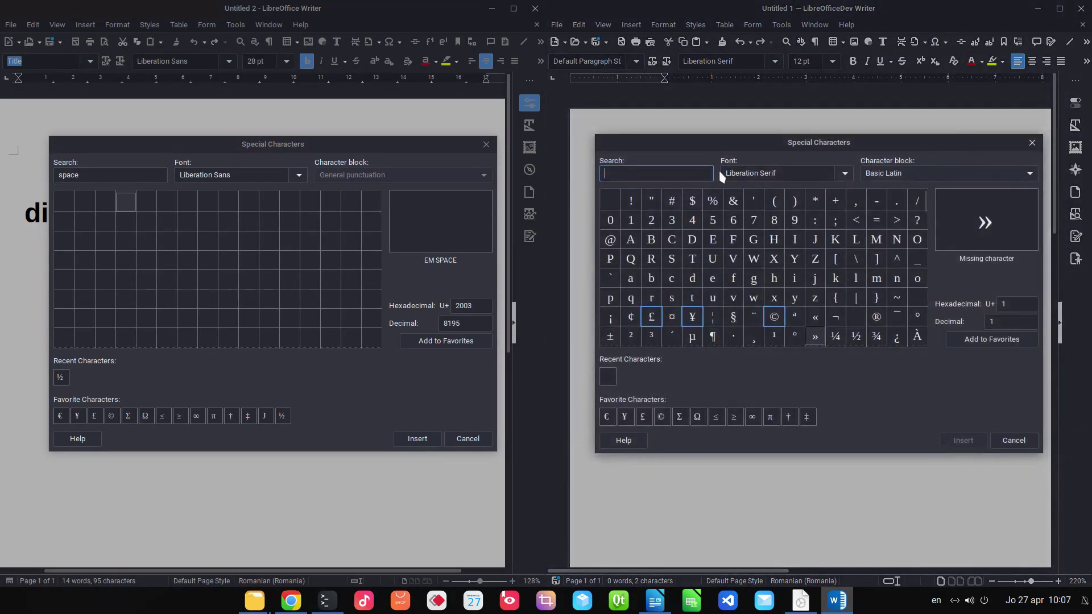
pyautogui.write('space')
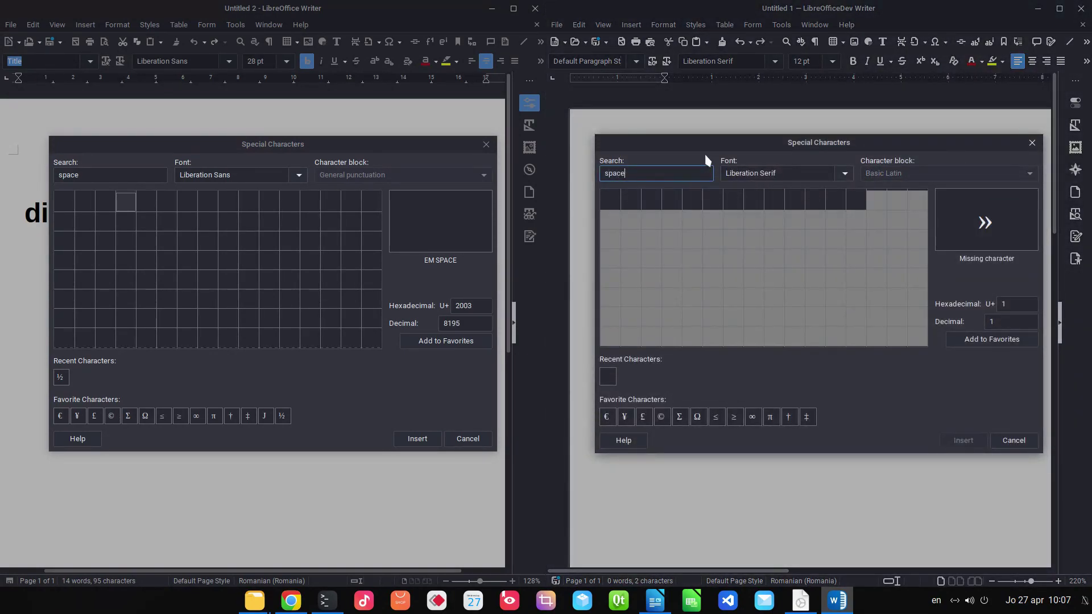
pyautogui.click(654, 205)
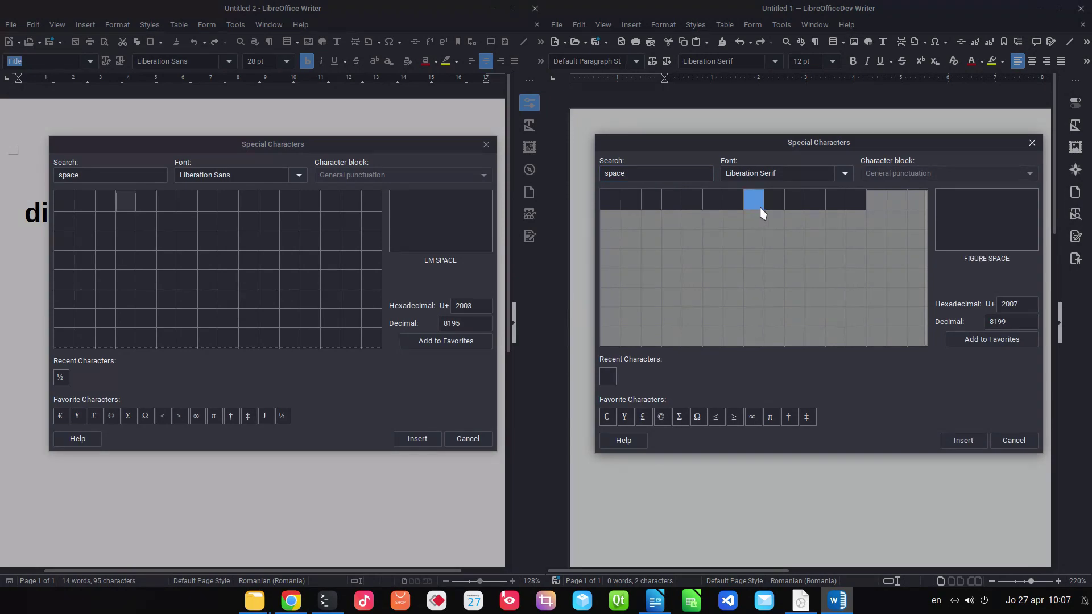
pyautogui.click(842, 201)
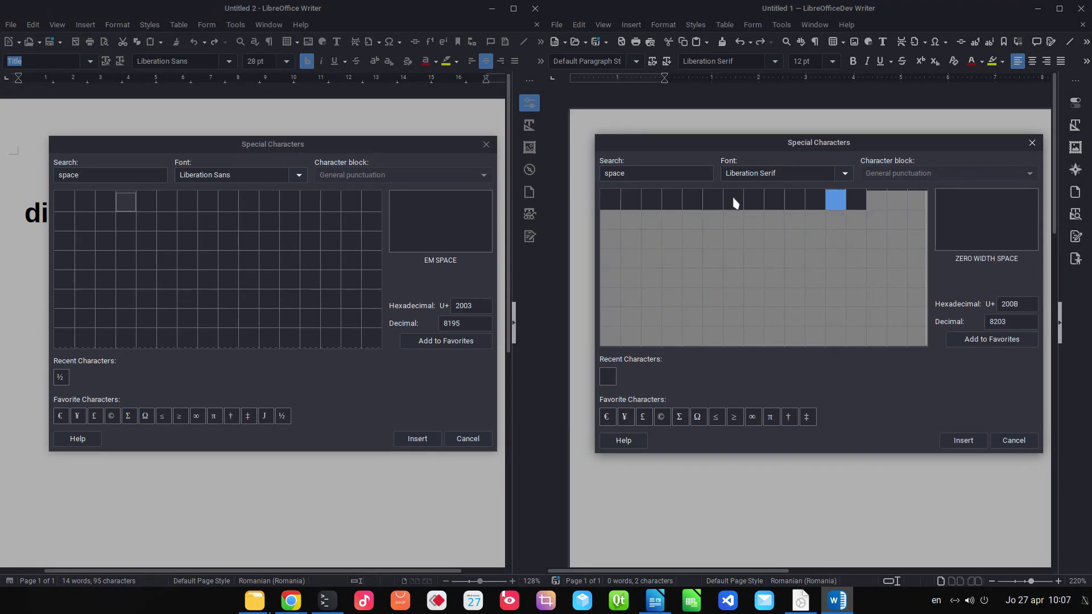
pyautogui.click(862, 206)
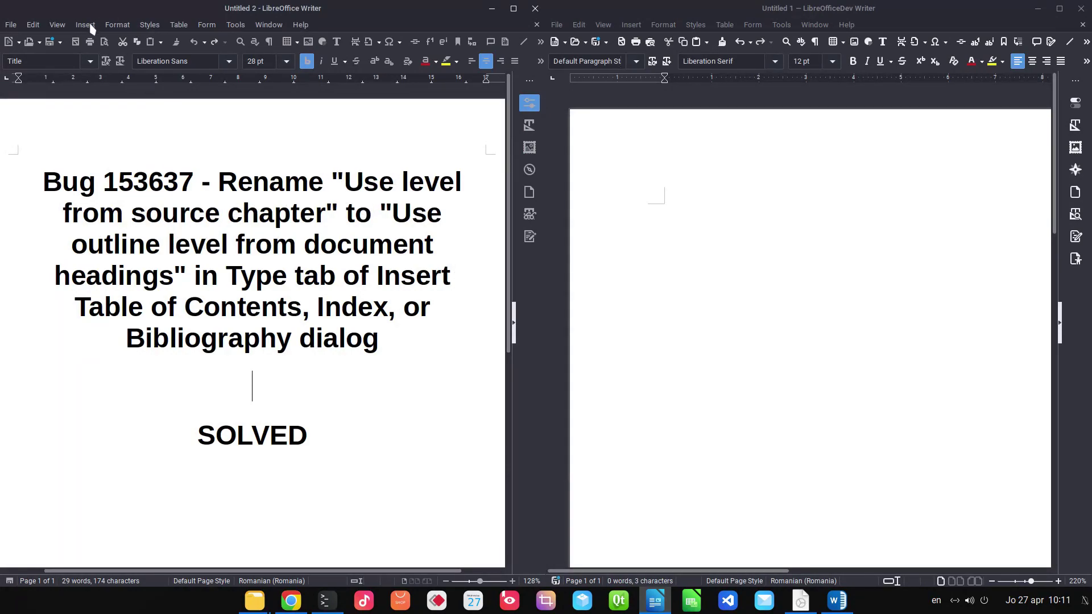
# Set the index type to User-Defined in the stable build's Table of Contents dialog.
pyautogui.click(91, 26)
pyautogui.moveTo(160, 370)
pyautogui.click(303, 369)
pyautogui.click(152, 214)
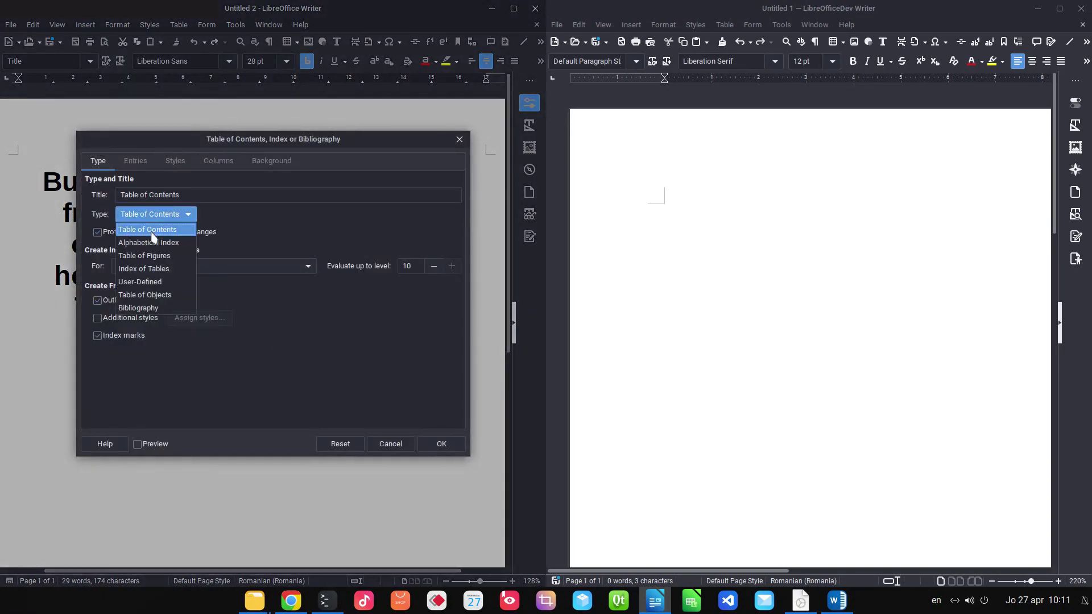
pyautogui.click(140, 282)
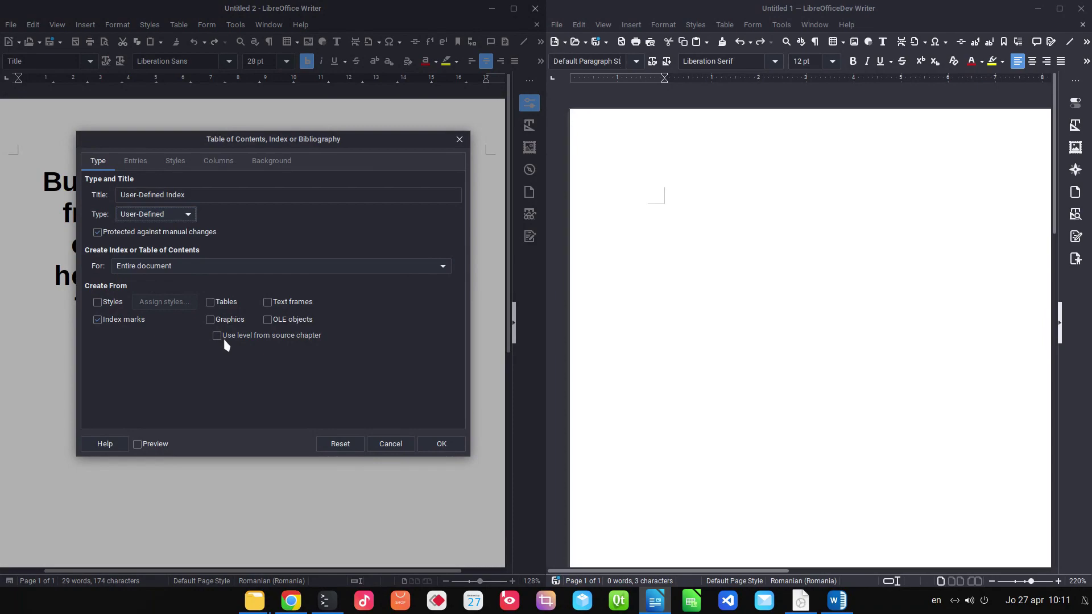
# Set the index type to User-Defined in the dev build's Table of Contents dialog.
pyautogui.click(668, 194)
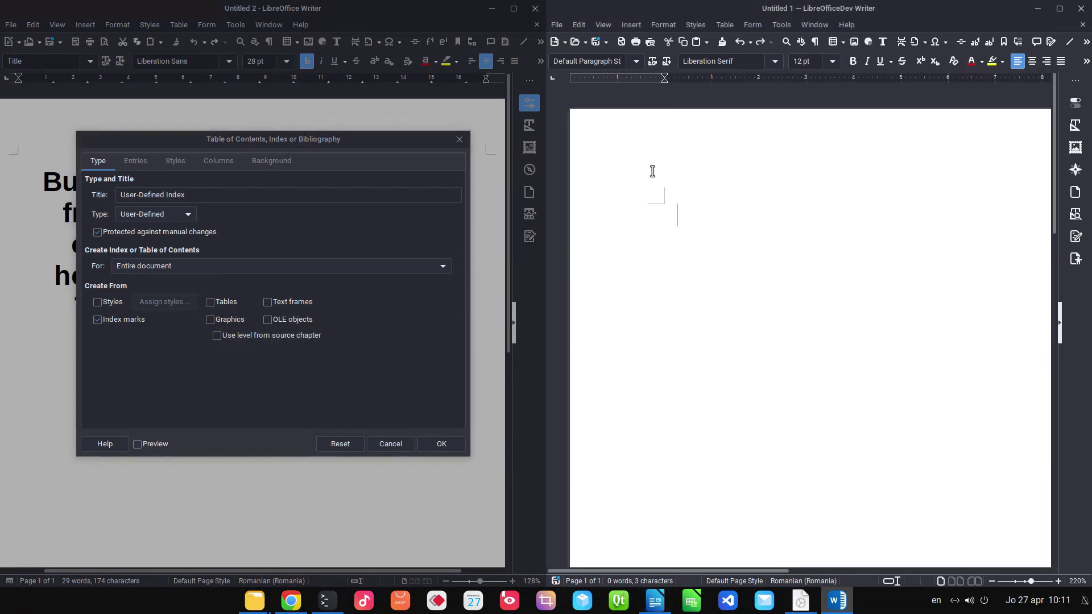
pyautogui.click(632, 24)
pyautogui.moveTo(669, 376)
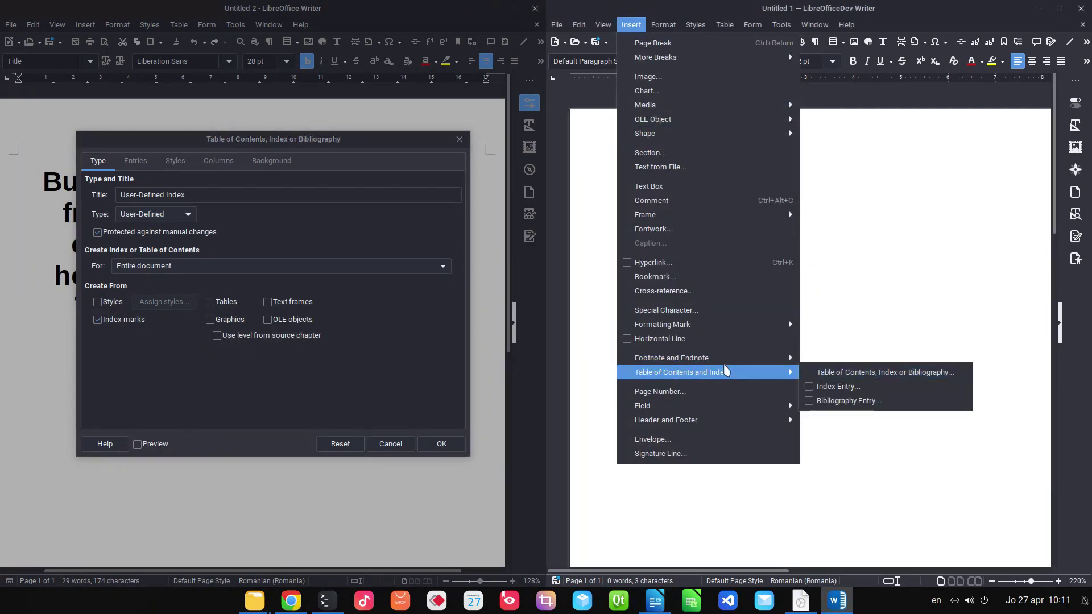
pyautogui.click(802, 372)
pyautogui.click(696, 214)
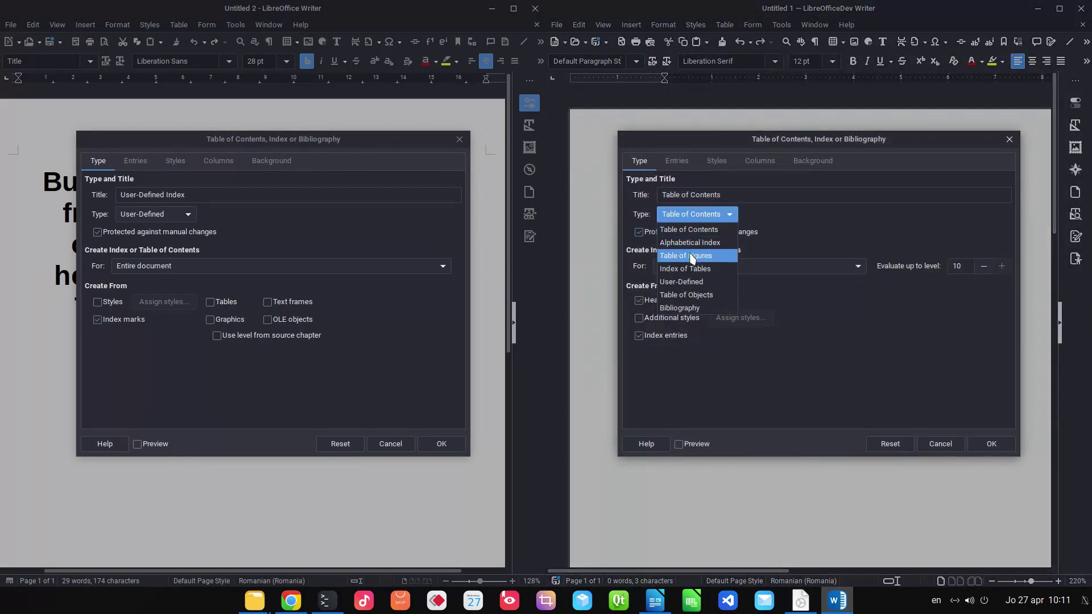
pyautogui.click(691, 279)
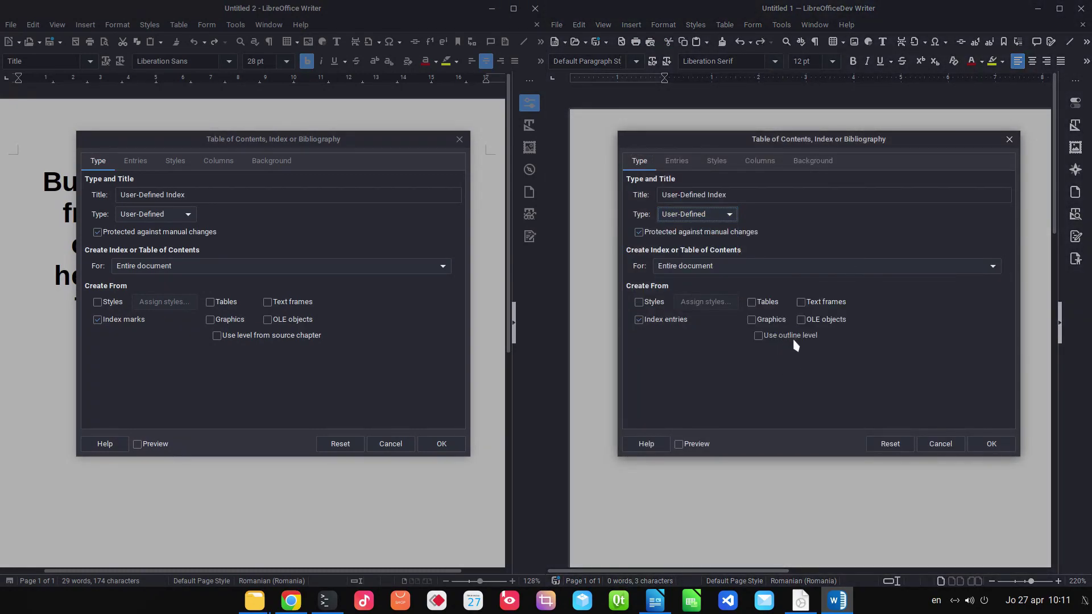
pyautogui.moveTo(793, 342)
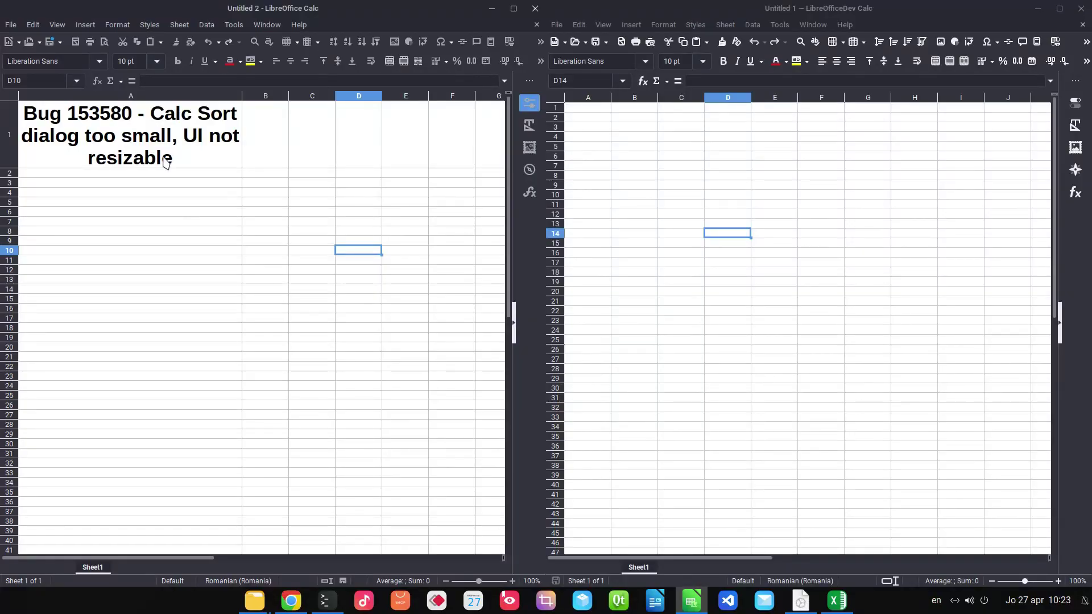
# Select B3:D13 in the release sheet and B8:D19 in the dev sheet.
pyautogui.moveTo(271, 183); pyautogui.dragTo(373, 280)
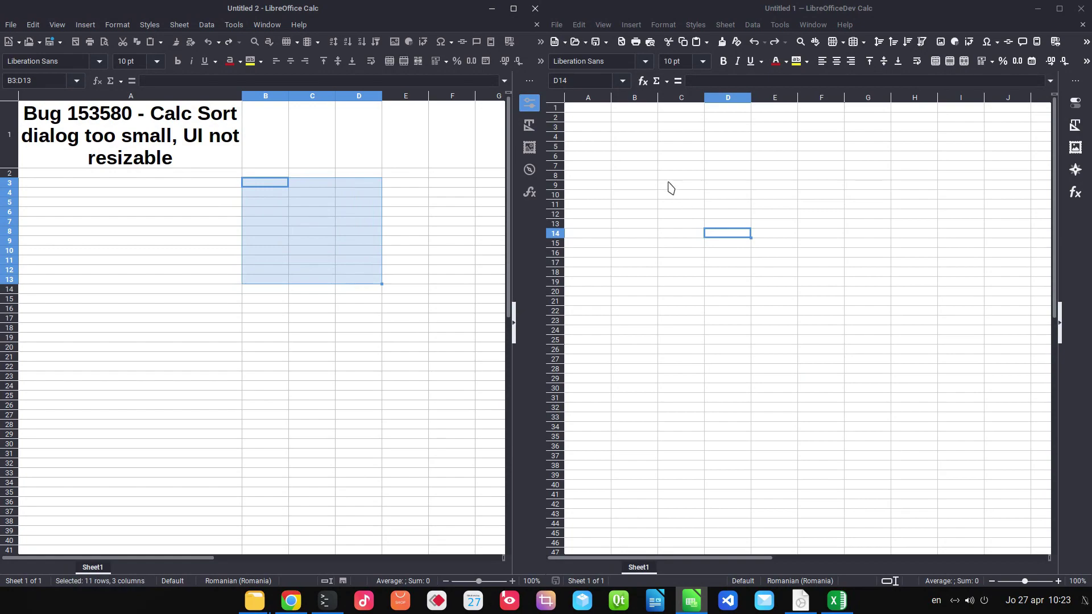
pyautogui.moveTo(619, 178); pyautogui.dragTo(739, 282)
pyautogui.click(329, 193)
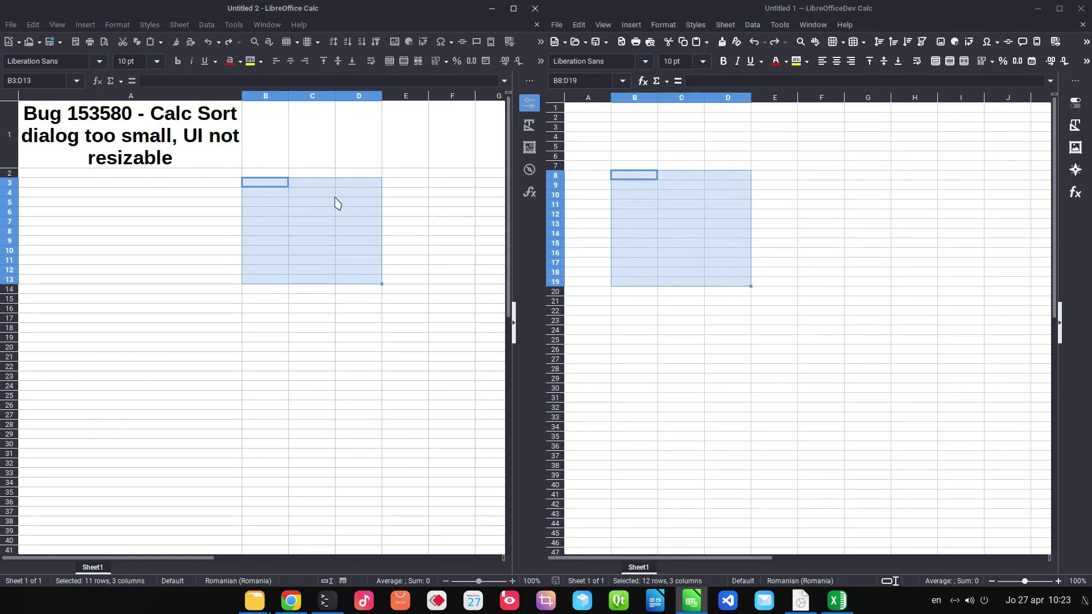
pyautogui.moveTo(267, 183); pyautogui.dragTo(370, 280)
# In the release build's Sort dialog, leave the first key undefined and make it Descending.
pyautogui.click(207, 24)
pyautogui.click(225, 39)
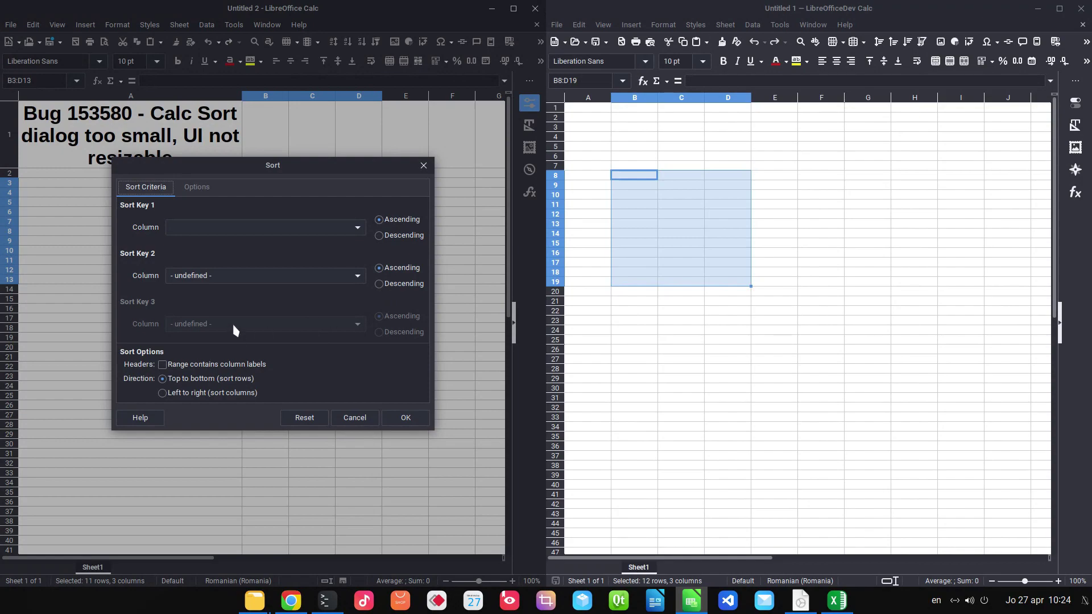
pyautogui.click(219, 227)
pyautogui.click(215, 243)
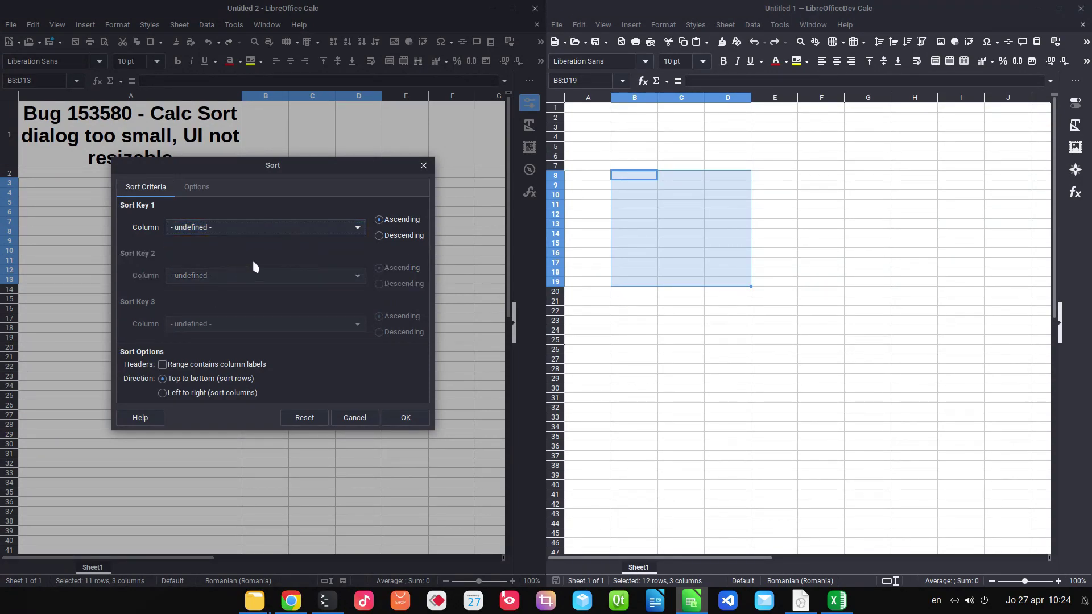
pyautogui.click(379, 236)
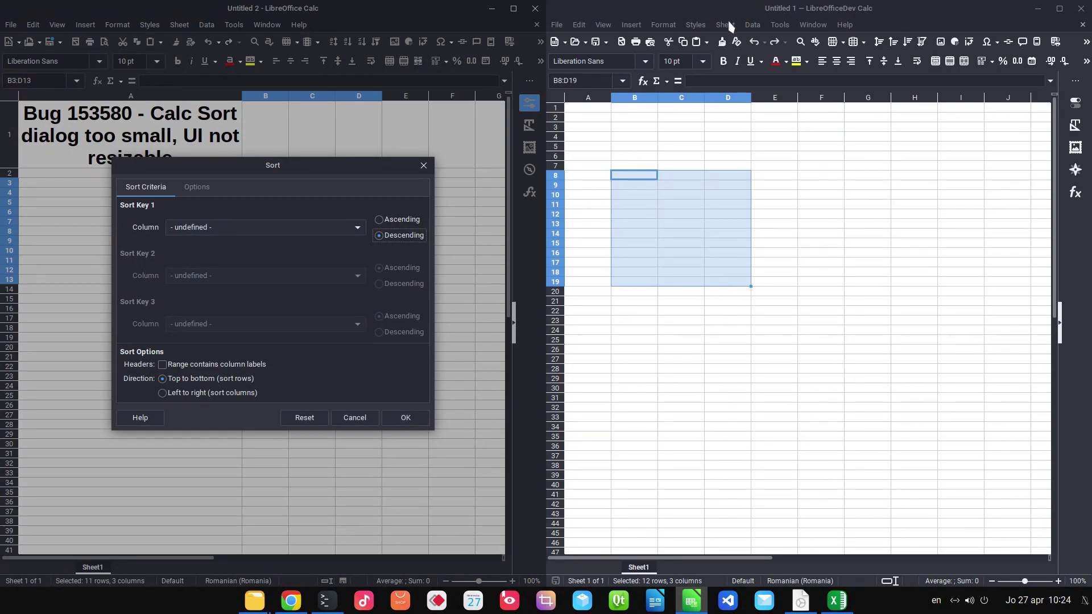
# Enlarge the dev build's Sort dialog, then cancel it without sorting.
pyautogui.click(753, 25)
pyautogui.click(768, 42)
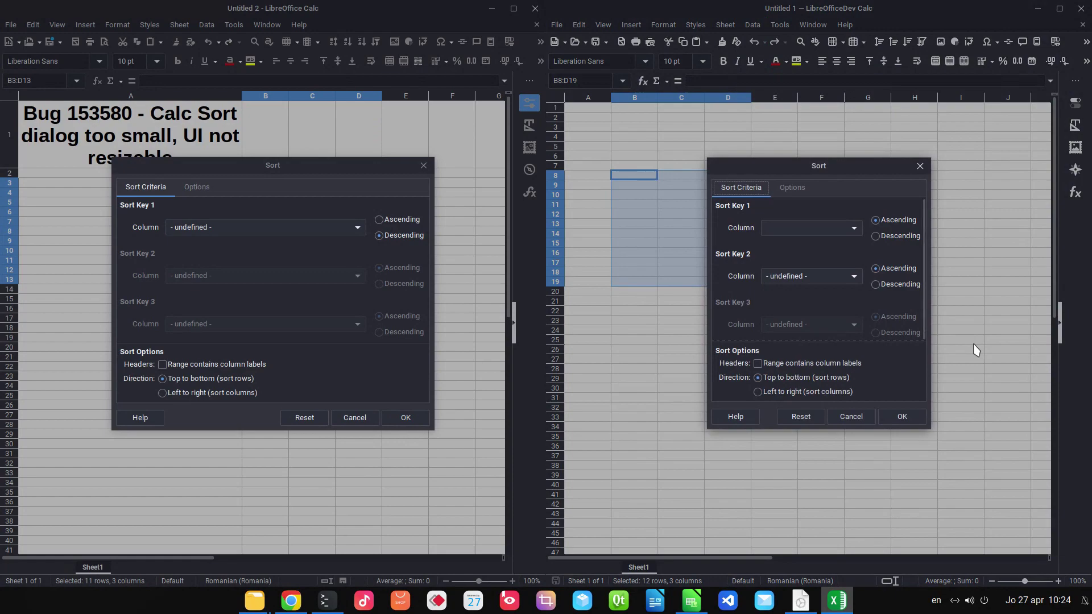
pyautogui.moveTo(927, 425); pyautogui.dragTo(988, 509)
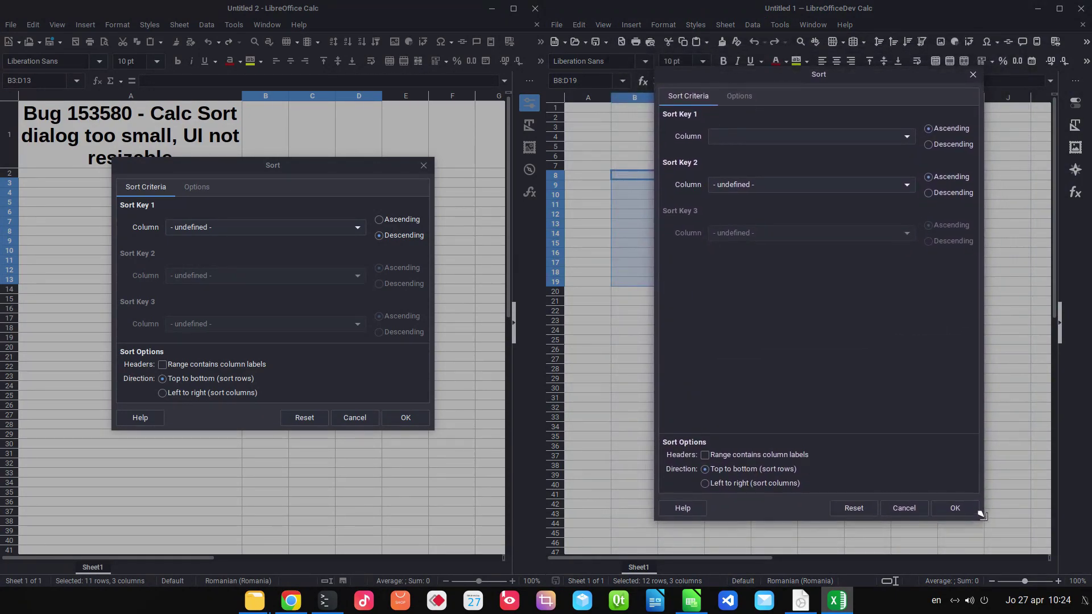
pyautogui.click(904, 508)
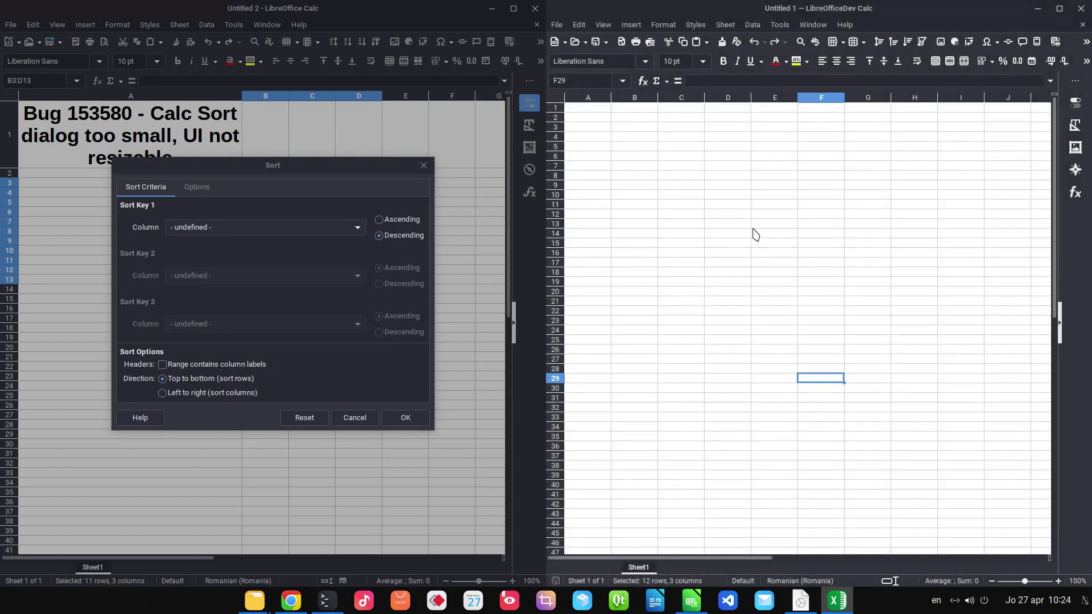
# Select C7:E22 in the dev sheet and reopen Sort to check the enlarged size.
pyautogui.moveTo(676, 165); pyautogui.dragTo(794, 312)
pyautogui.click(752, 24)
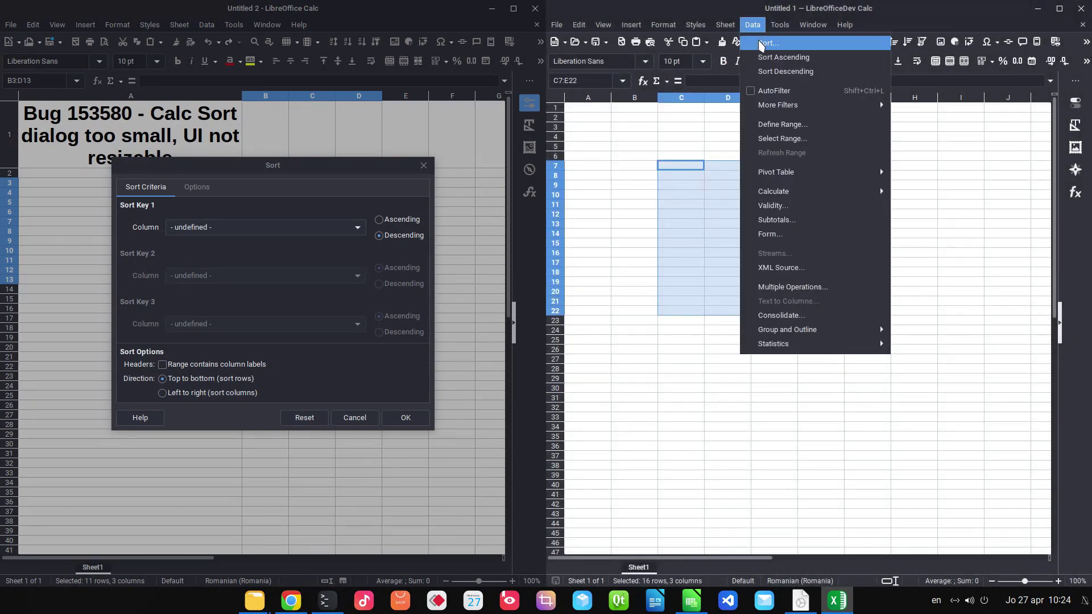
pyautogui.click(759, 45)
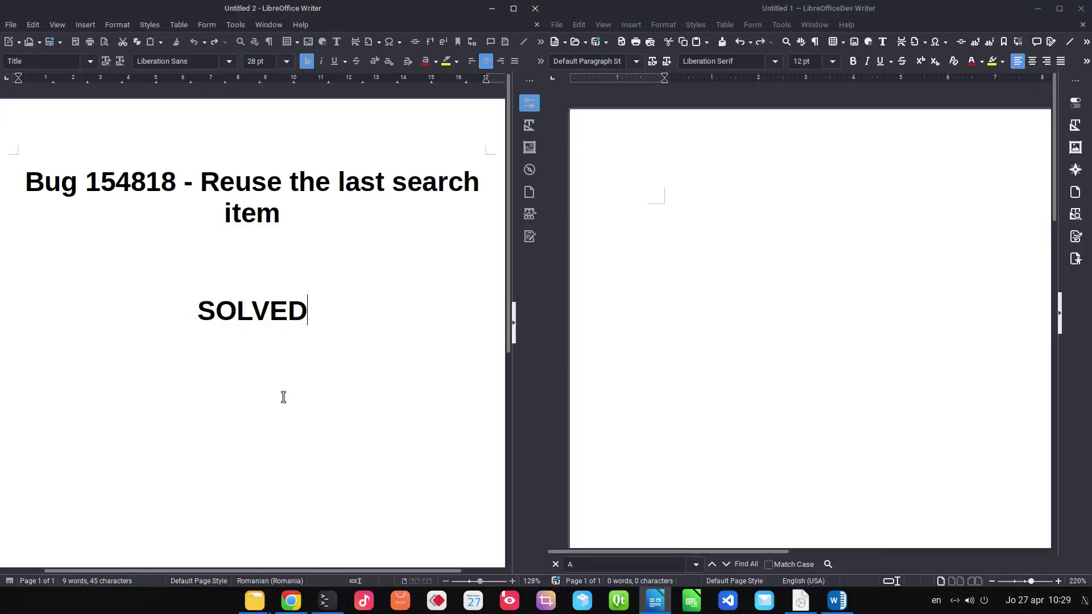
# In the release document, search for A, then B, then A again.
pyautogui.hotkey('ctrl', 'f')
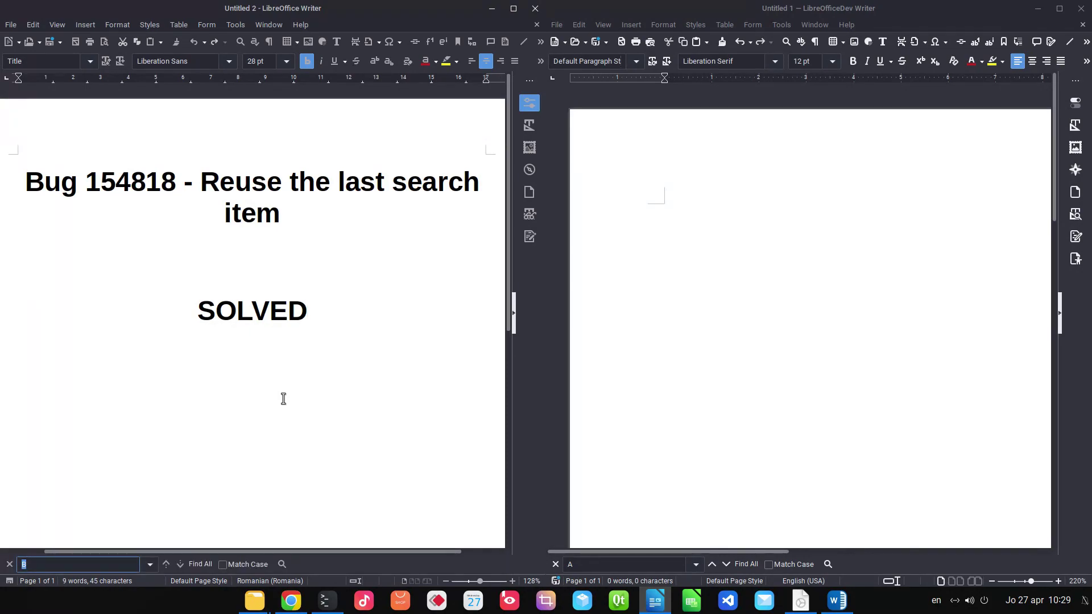
pyautogui.press('Return')
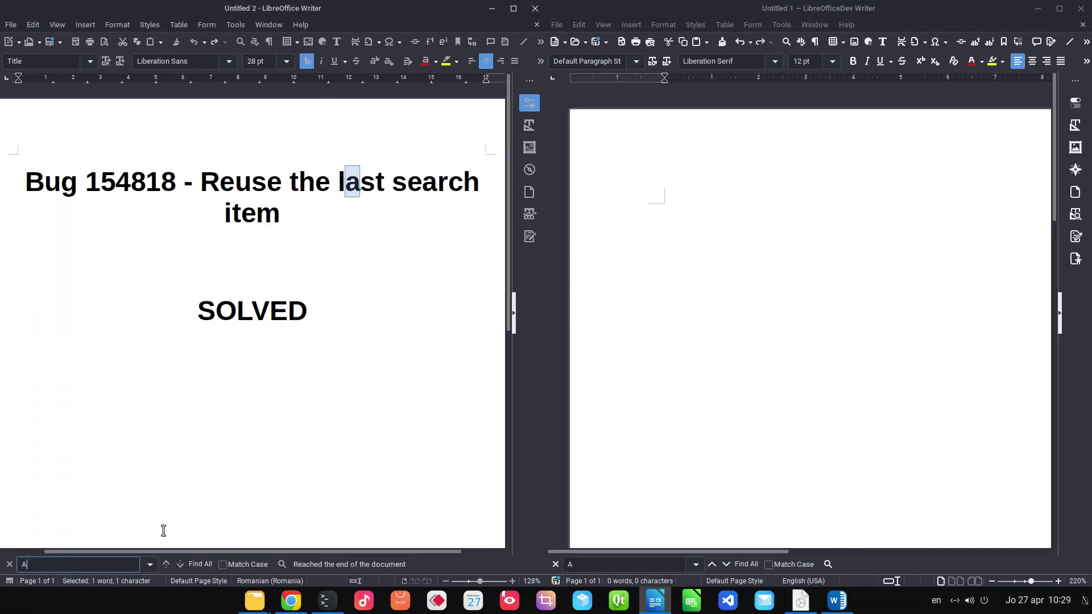
pyautogui.write('B')
pyautogui.press('Return')
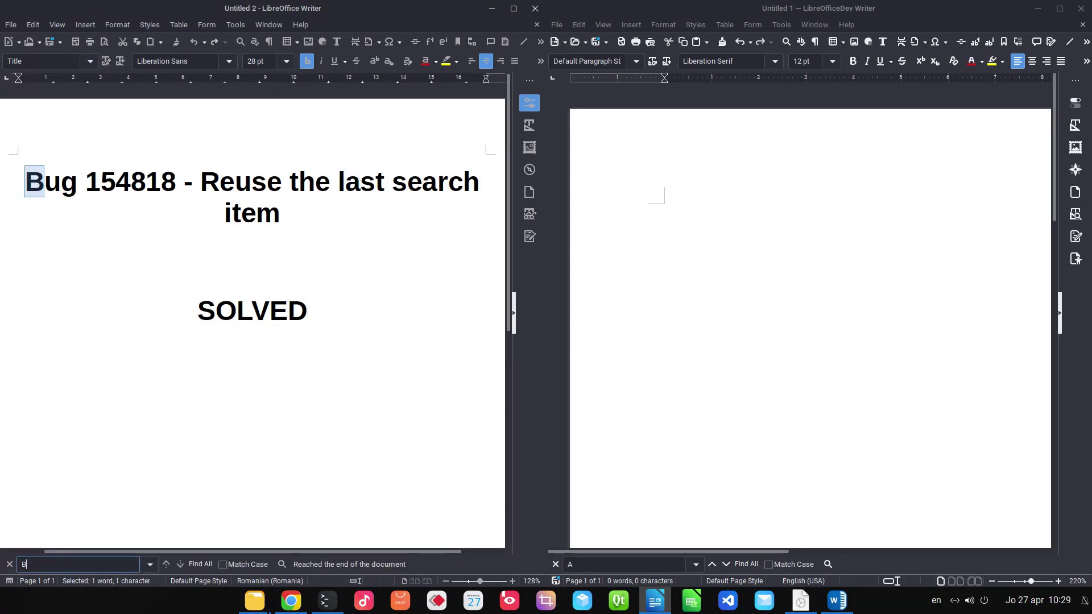
pyautogui.press('BackSpace')
pyautogui.write('A')
pyautogui.press('Return')
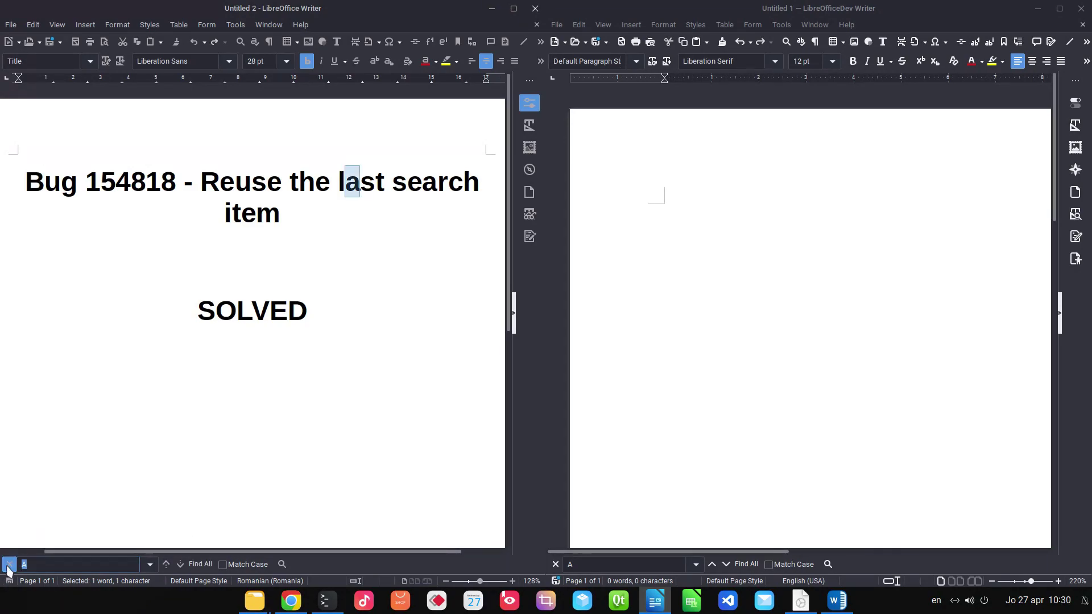
# Close and reopen the release build's Find toolbar to confirm it keeps A, then close it.
pyautogui.press('Escape')
pyautogui.click(114, 487)
pyautogui.hotkey('ctrl', 'f')
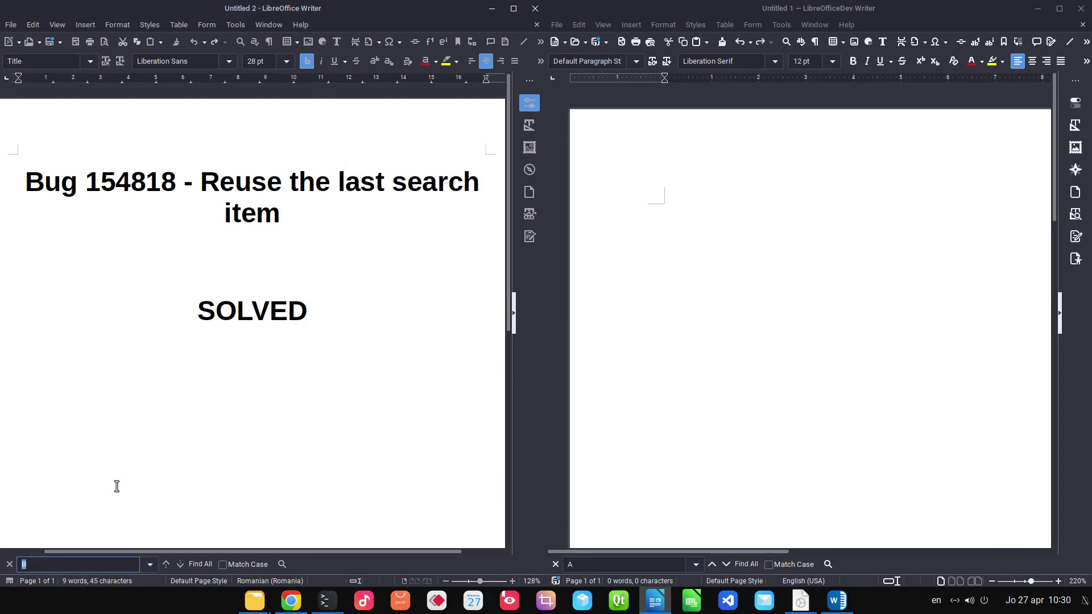
pyautogui.click(9, 564)
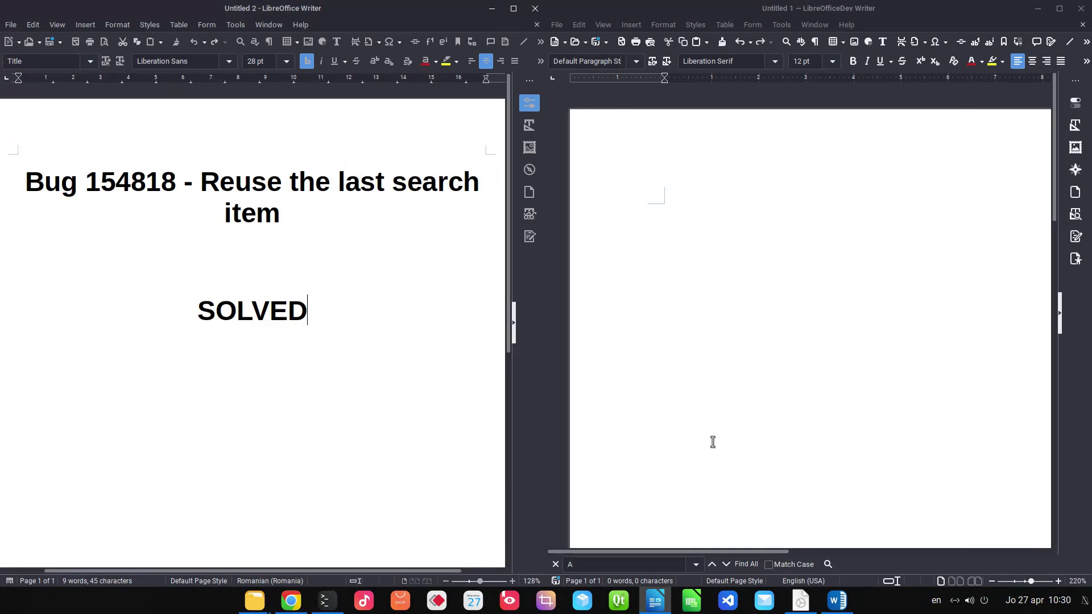
# In the dev document, search for A, close Find, and reopen it to search again.
pyautogui.click(714, 442)
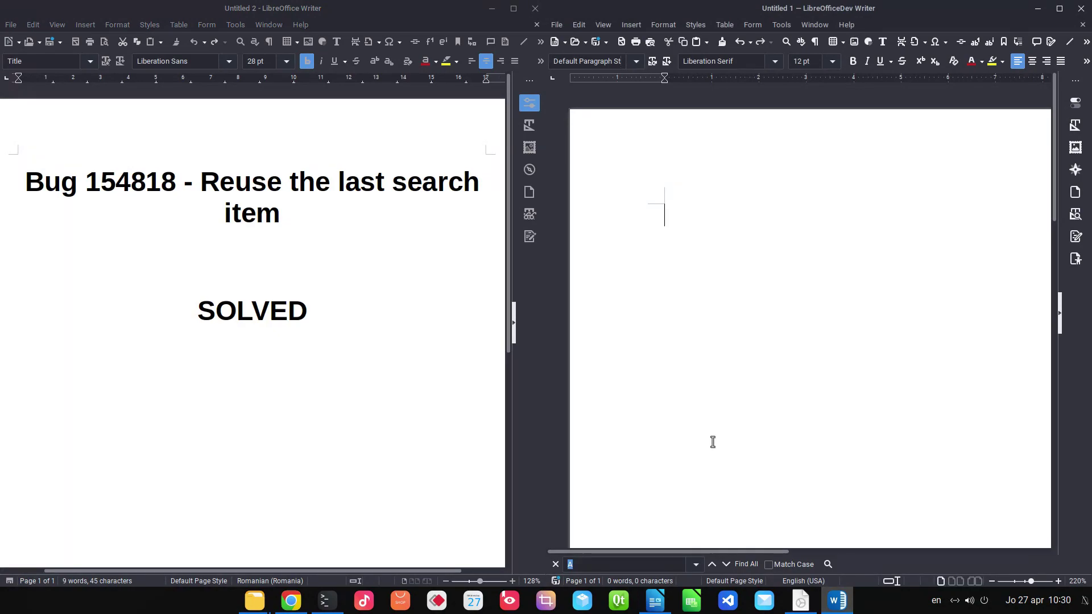
pyautogui.hotkey('ctrl', 'f')
pyautogui.press('Return')
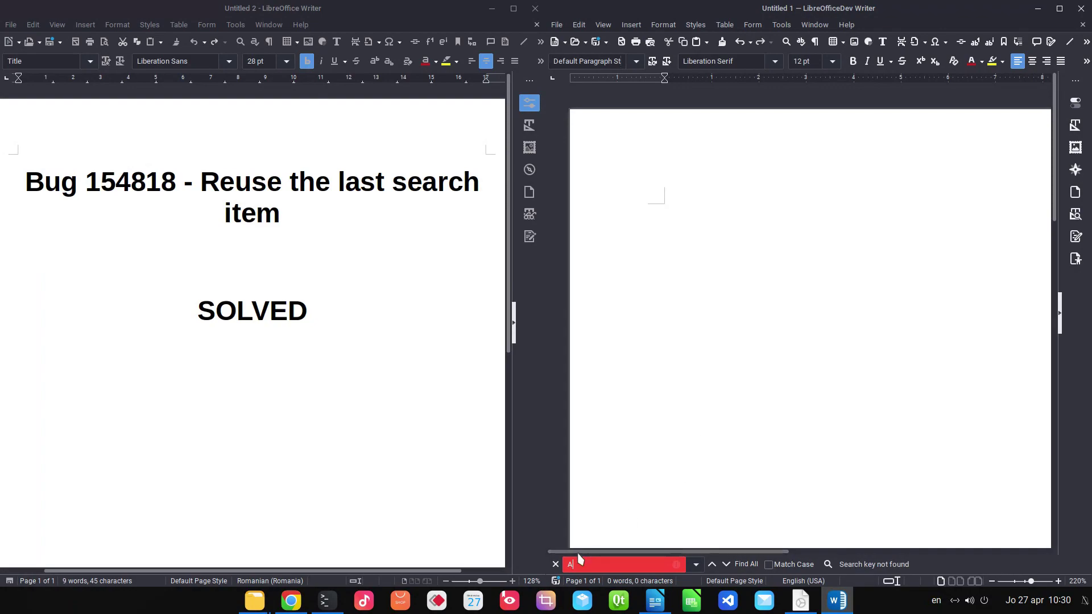
pyautogui.click(556, 564)
pyautogui.hotkey('ctrl', 'f')
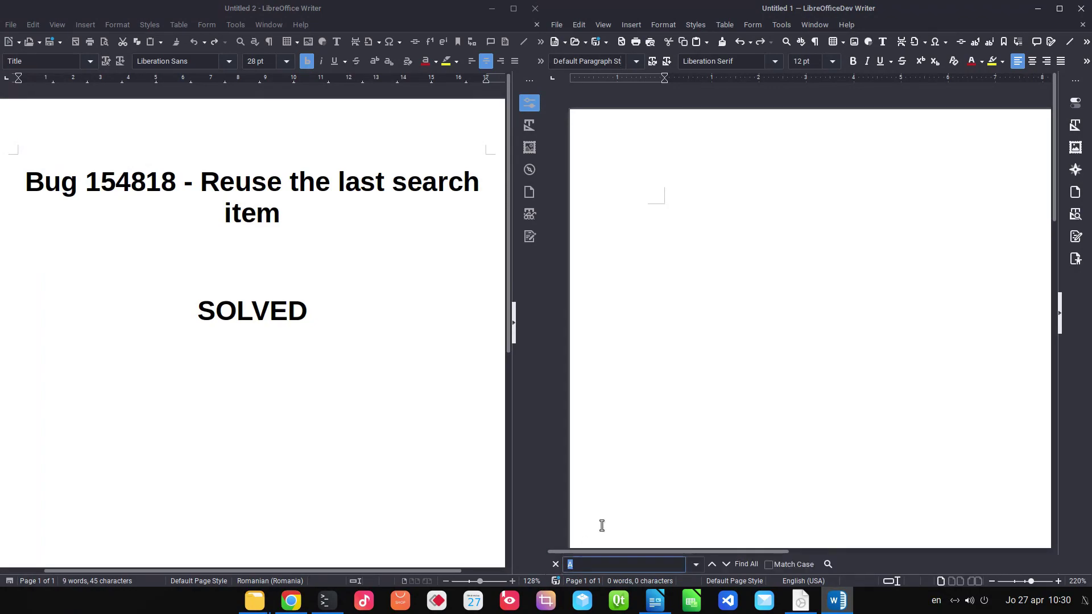
pyautogui.press('Return')
# Search for A in the dev document again, then reopen Find to check A returns.
pyautogui.press('BackSpace')
pyautogui.write('A')
pyautogui.press('Return')
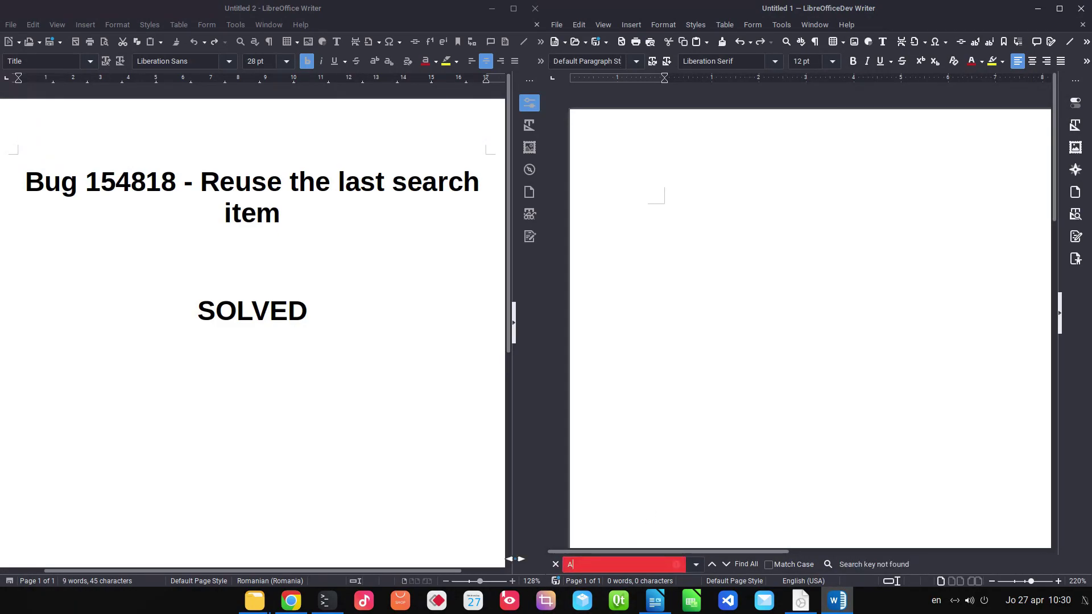
pyautogui.click(556, 564)
pyautogui.hotkey('ctrl', 'f')
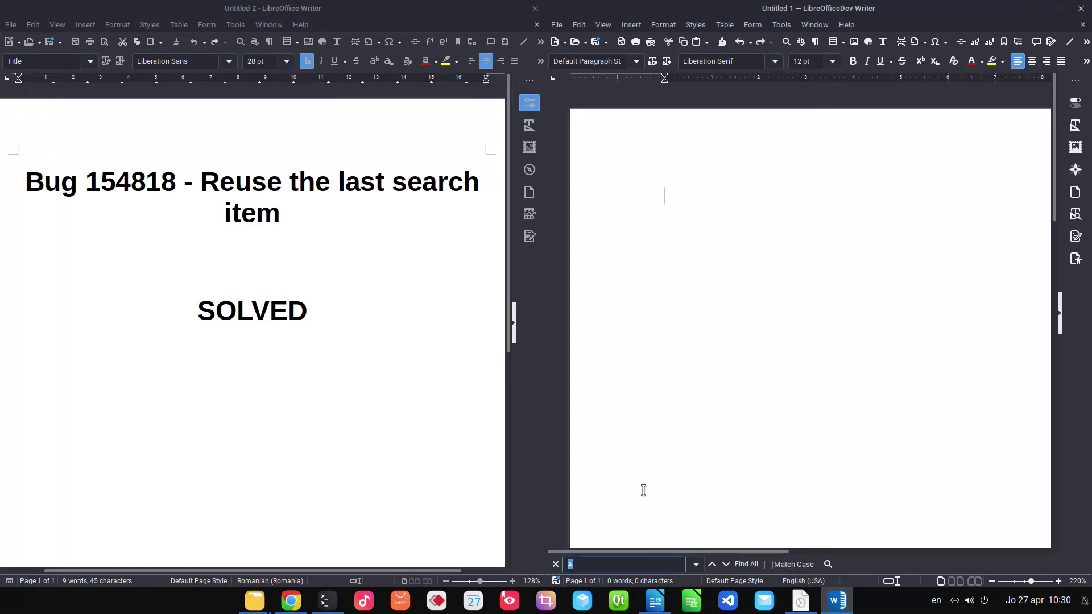